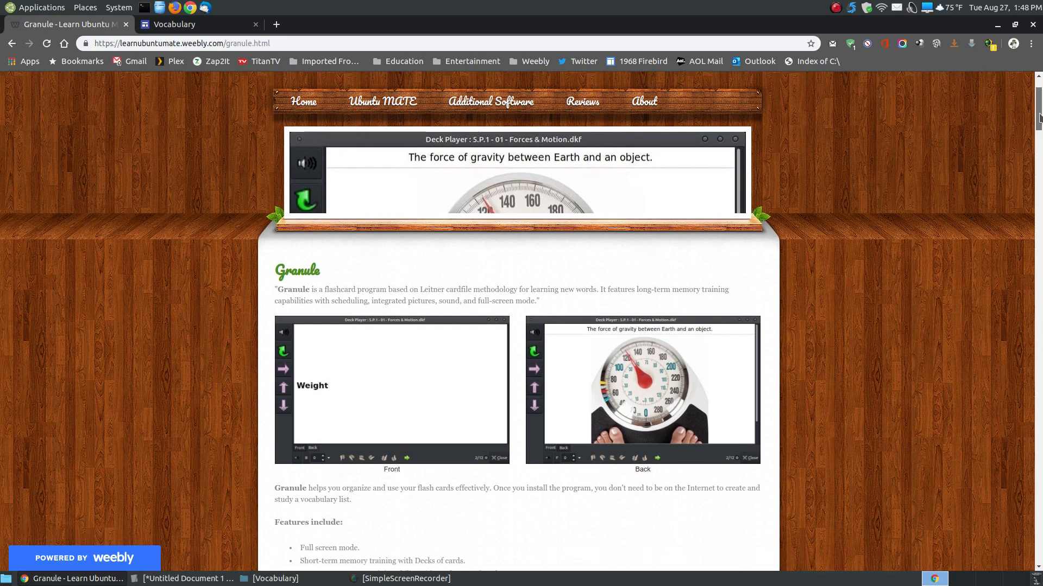
Step: Look through the Granule web page, including its features, installation notes and the example weekly science vocabulary deck
drag(1039, 115, 1039, 123)
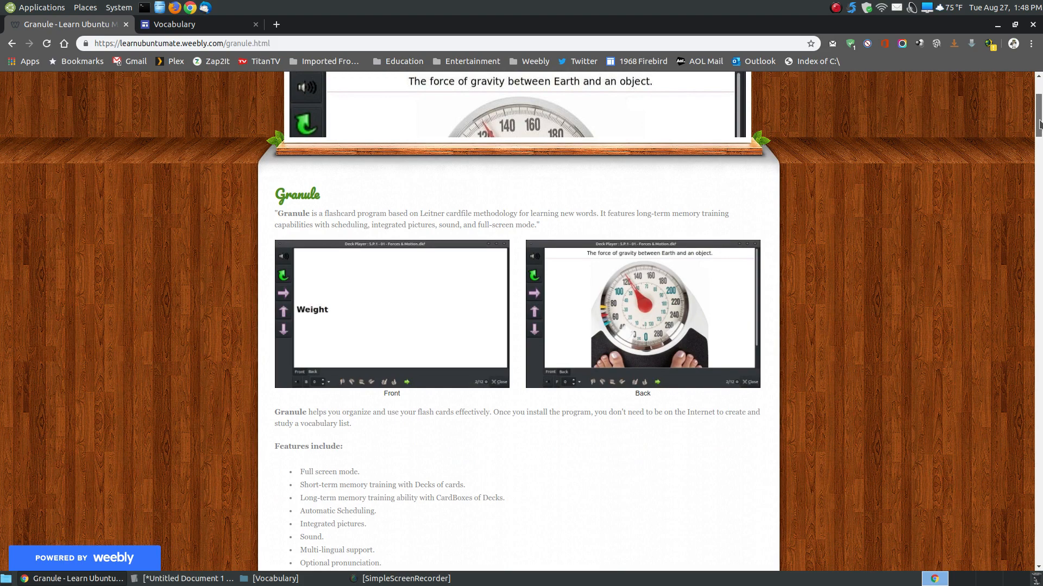
mouse_move(1038, 124)
mouse_down()
mouse_move(1038, 152)
mouse_move(1038, 116)
mouse_move(1039, 133)
mouse_up()
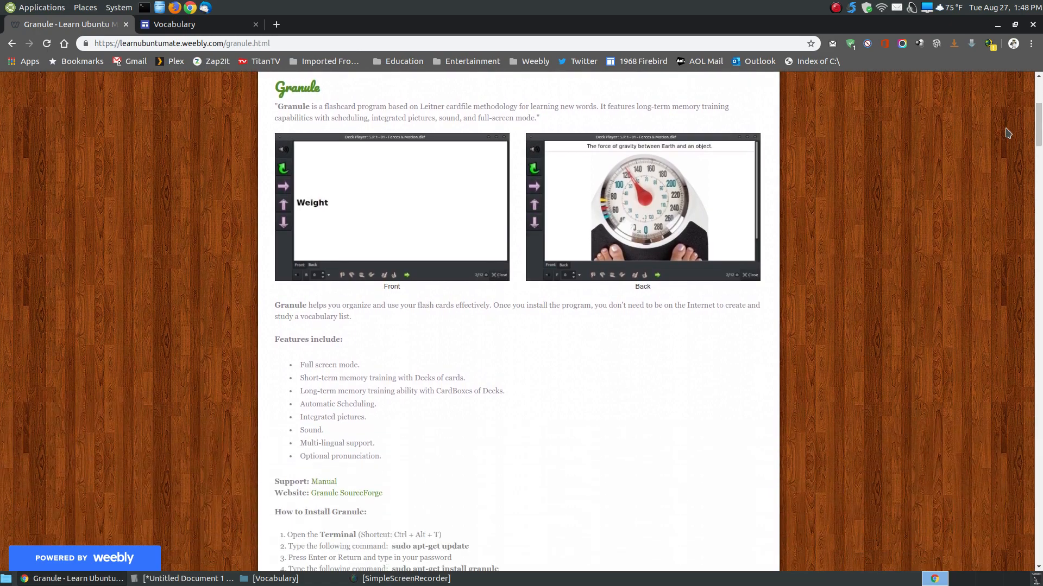
drag(1039, 133, 1033, 173)
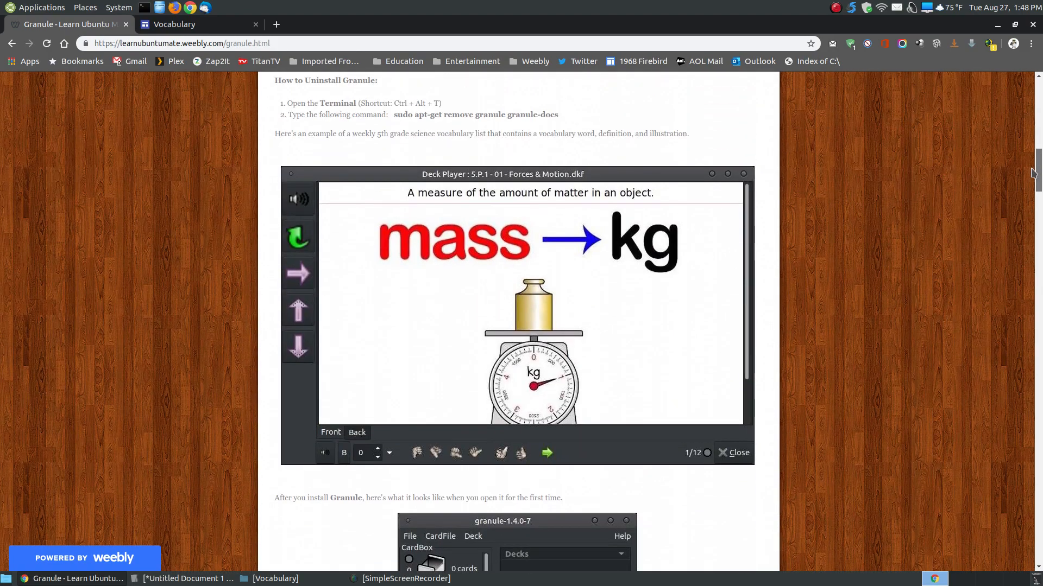
mouse_move(415, 277)
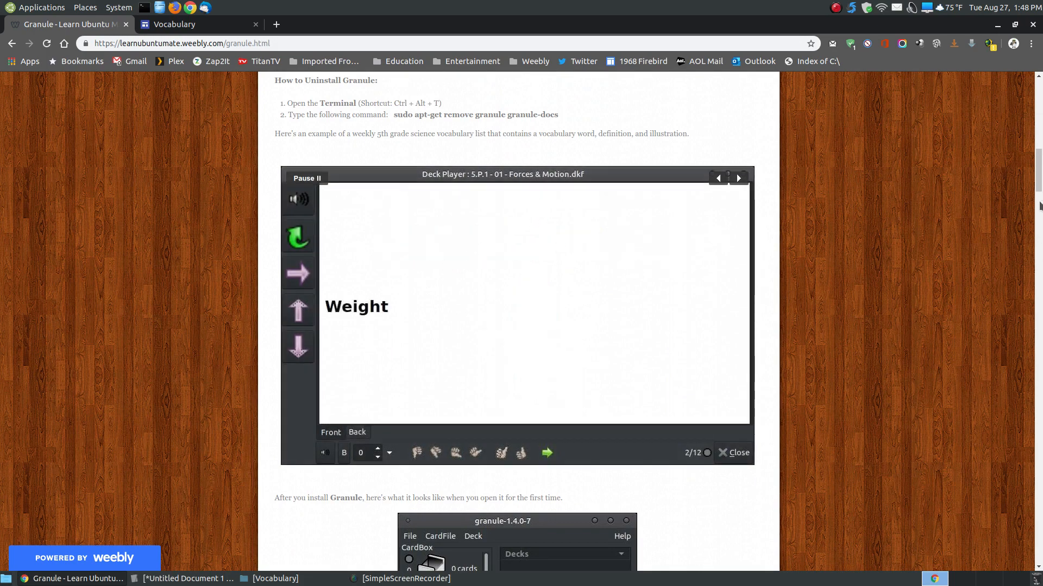
drag(1038, 190, 1037, 131)
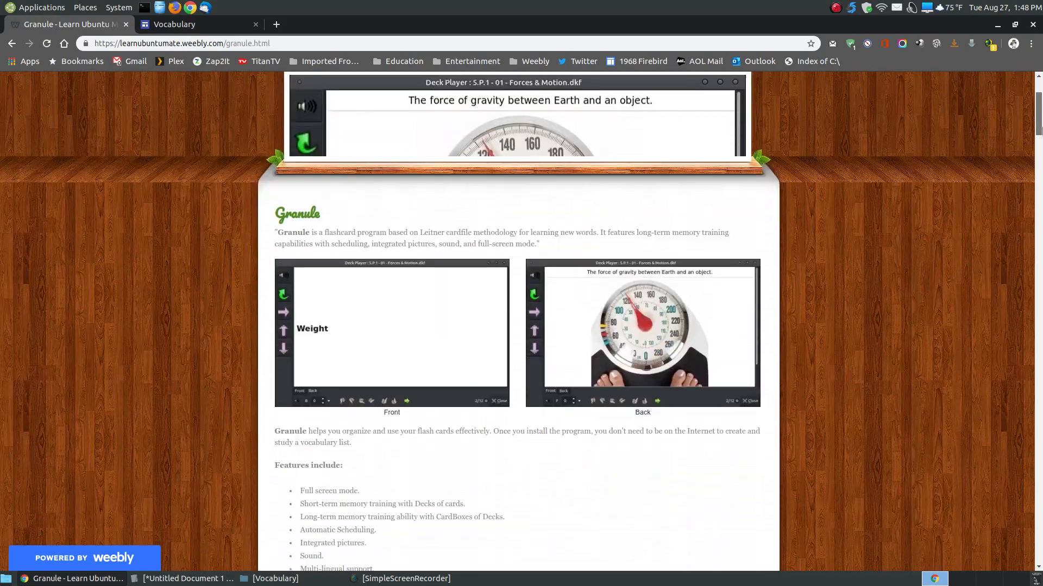
Step: Open the second 5.P.1 Vocabulary & Definitions document from the Vocabulary site and read through its word list
click(198, 28)
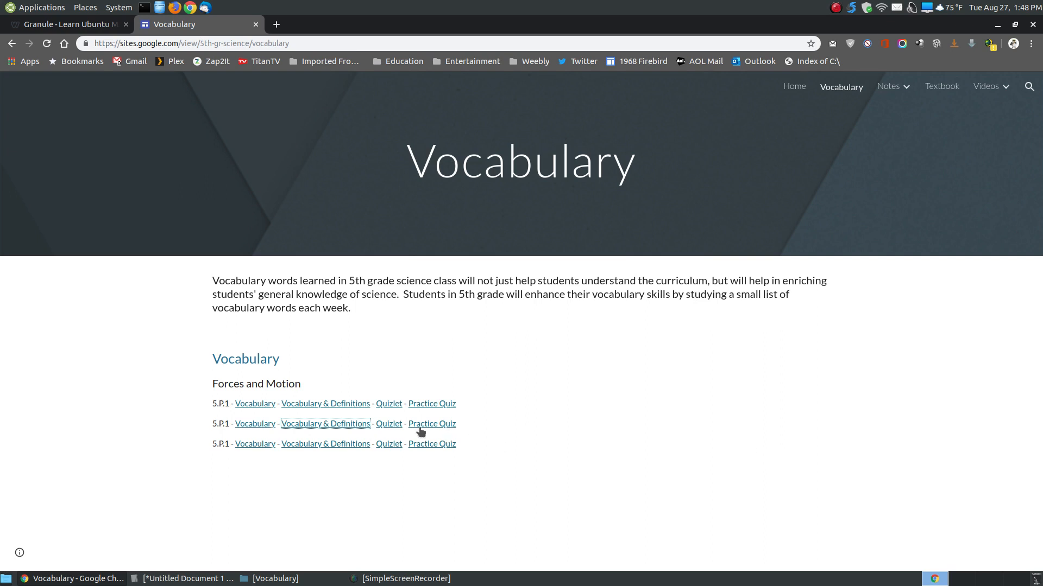
click(327, 423)
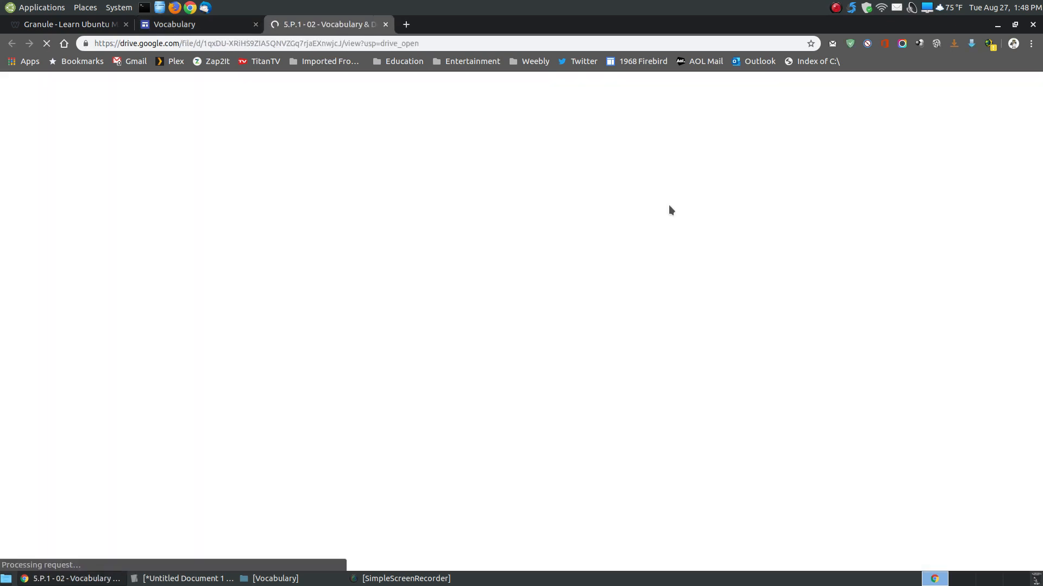
scroll(521, 272, down, 4)
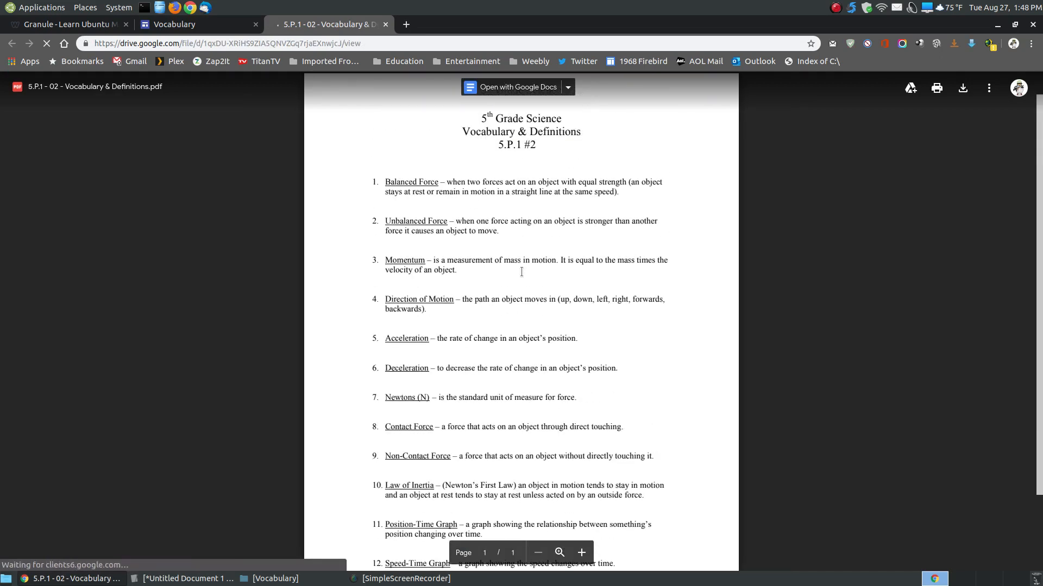
scroll(511, 467, down, 2)
scroll(512, 467, up, 2)
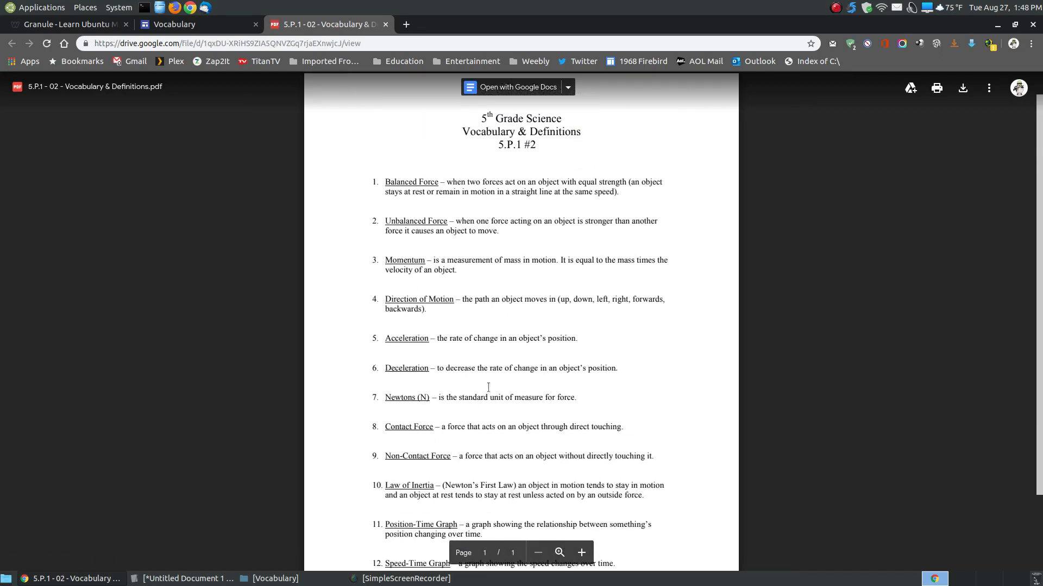
scroll(488, 387, down, 1)
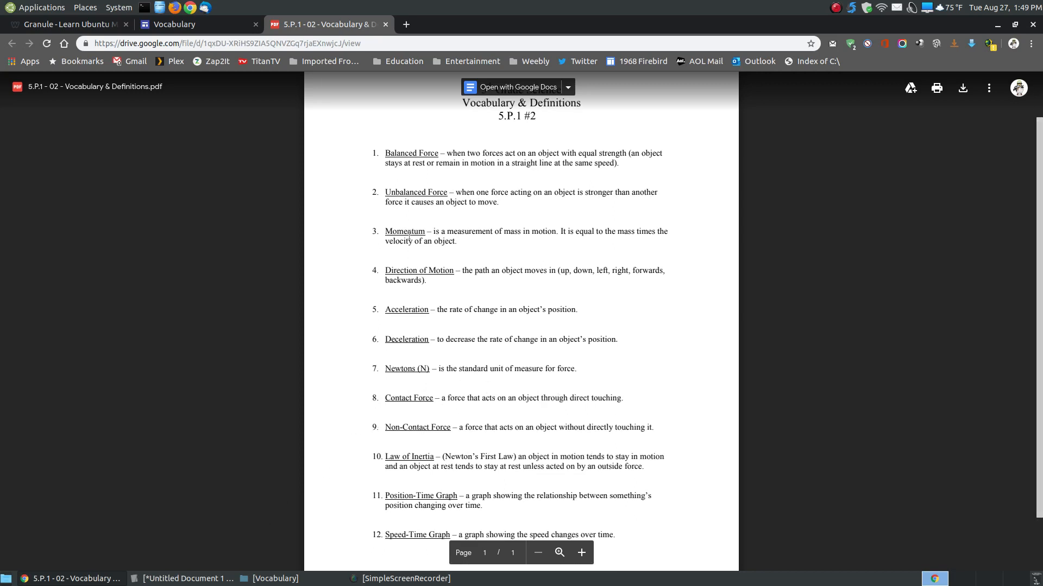
scroll(609, 190, up, 1)
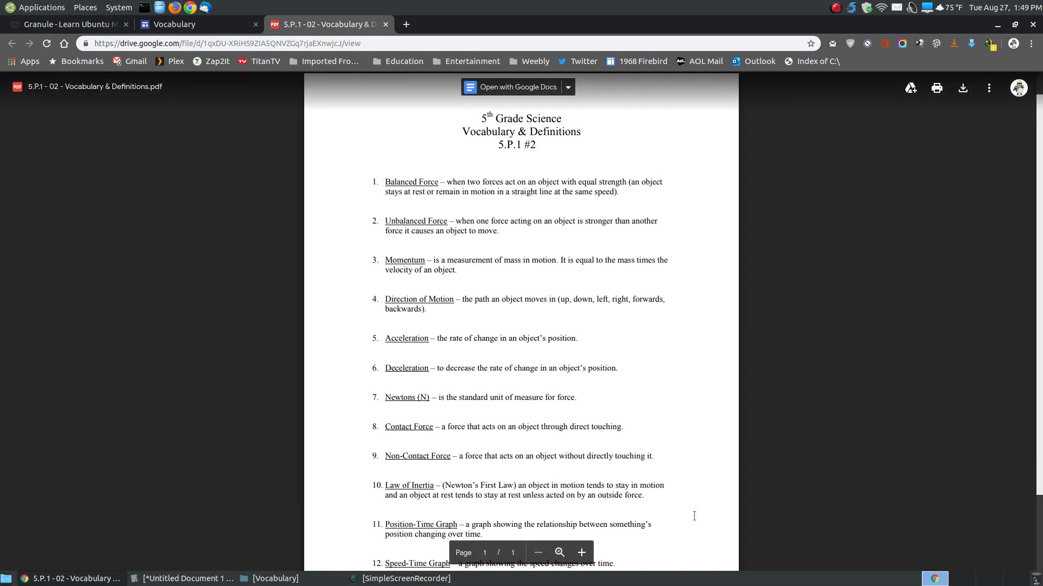
Step: Check the prepared definitions in the unsaved text document, and minimise both the text editor and the browser
click(218, 578)
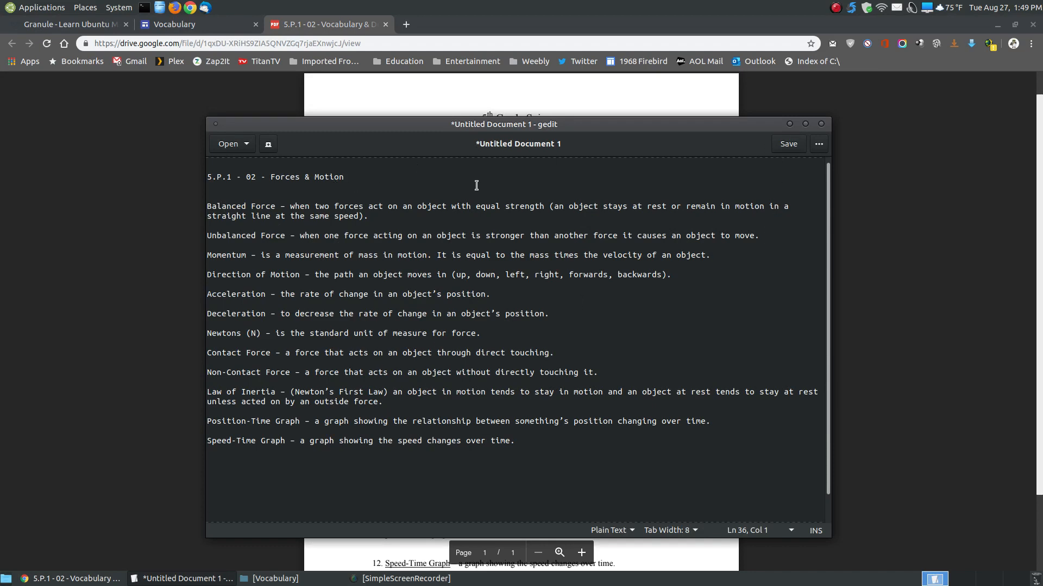
click(790, 124)
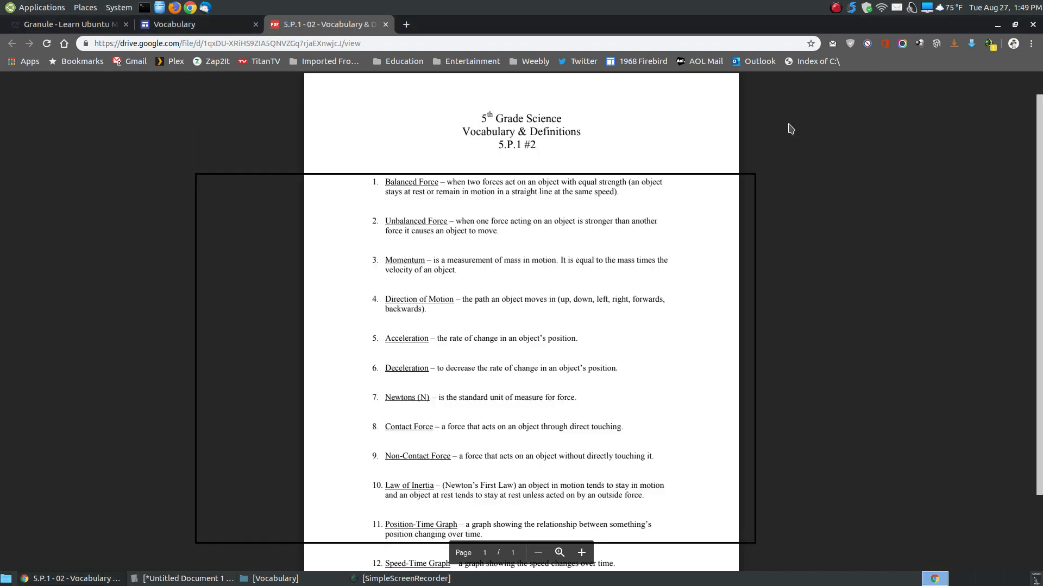
click(997, 24)
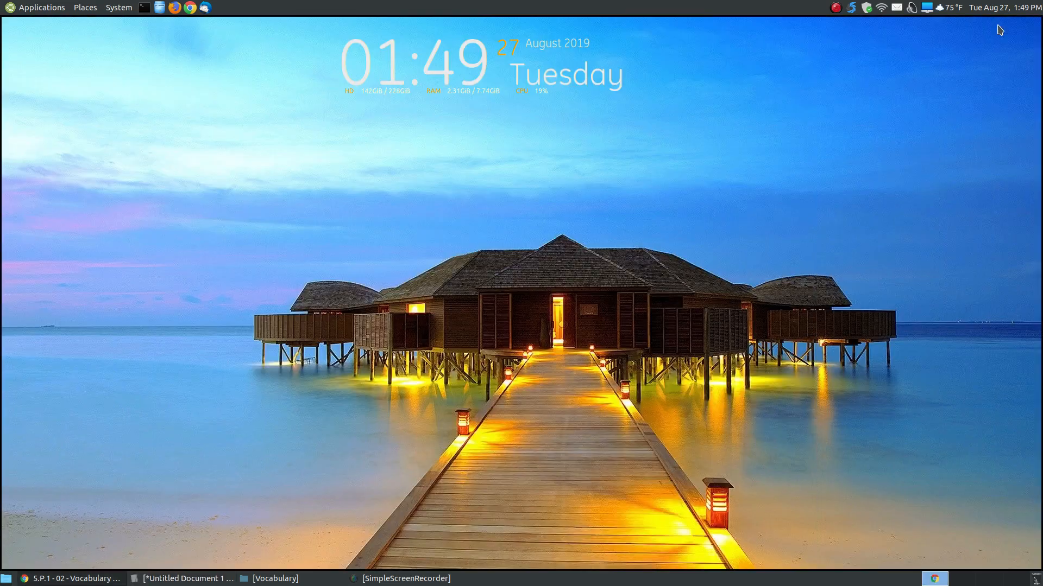
Step: Launch the Granule flashcards program from the education applications and move its window toward the middle of the desktop
click(20, 11)
mouse_move(44, 55)
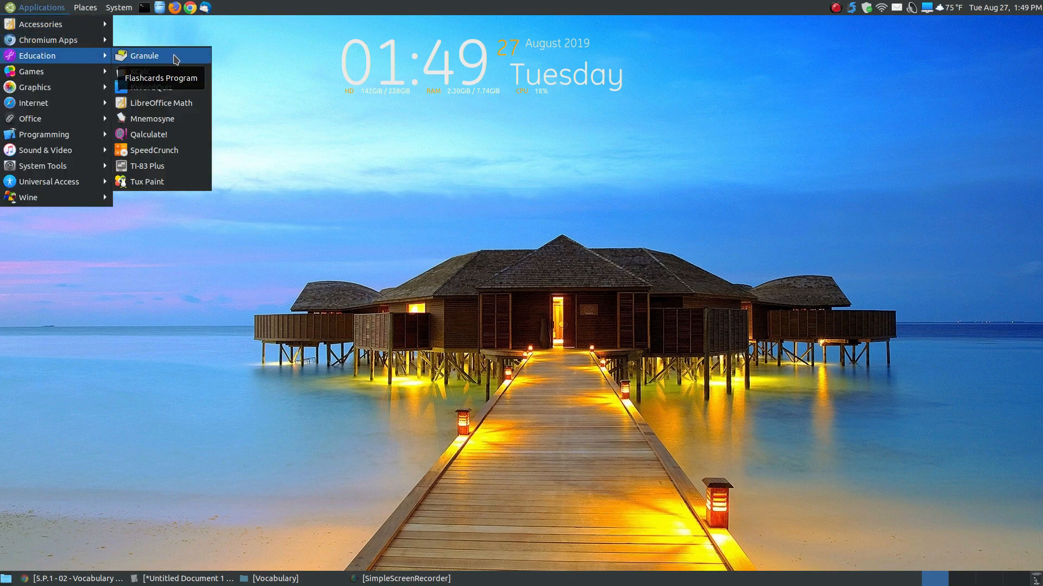
mouse_move(54, 30)
click(145, 56)
drag(450, 131, 530, 162)
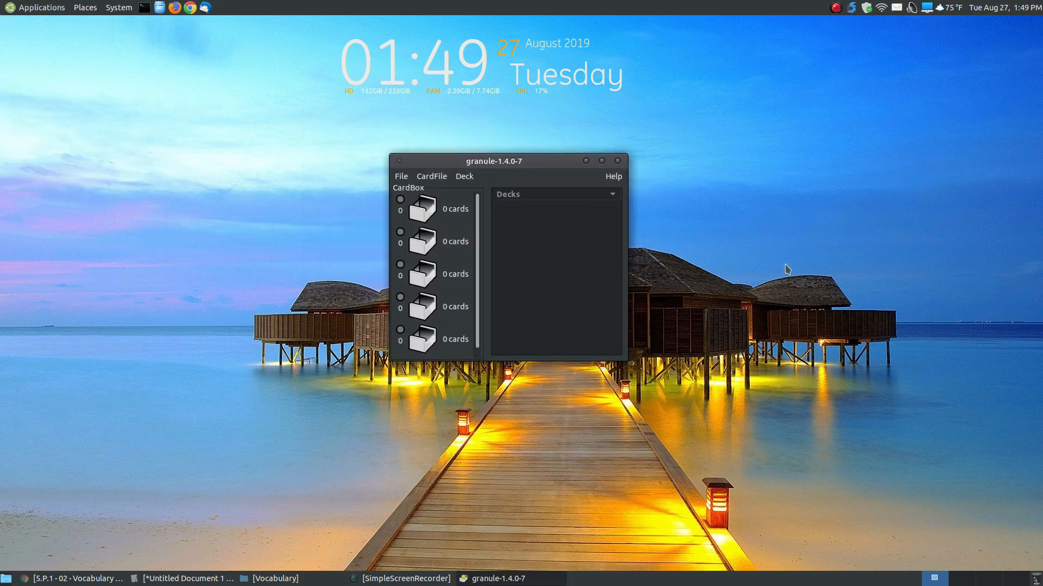
click(401, 177)
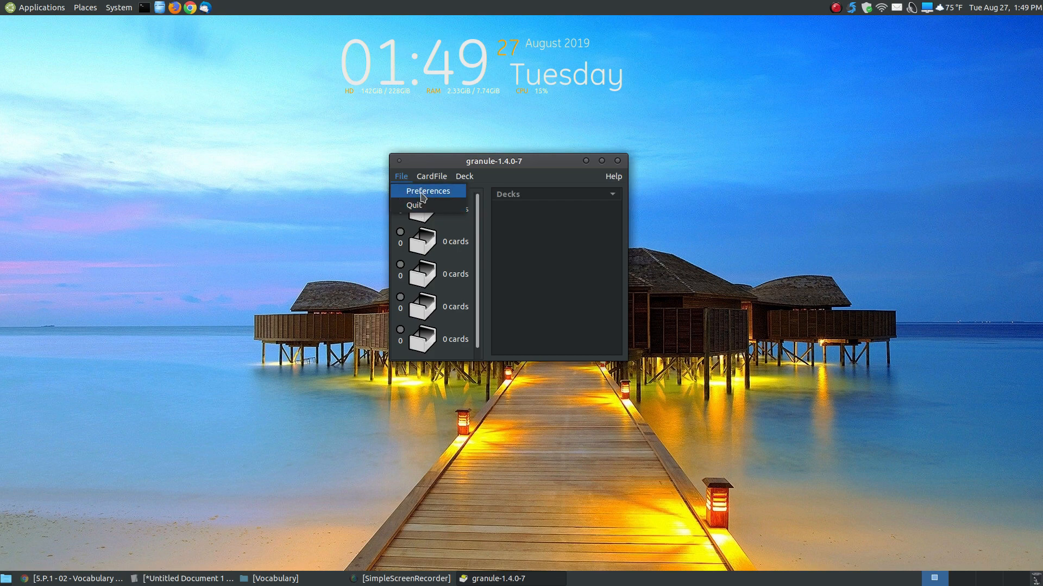
click(513, 164)
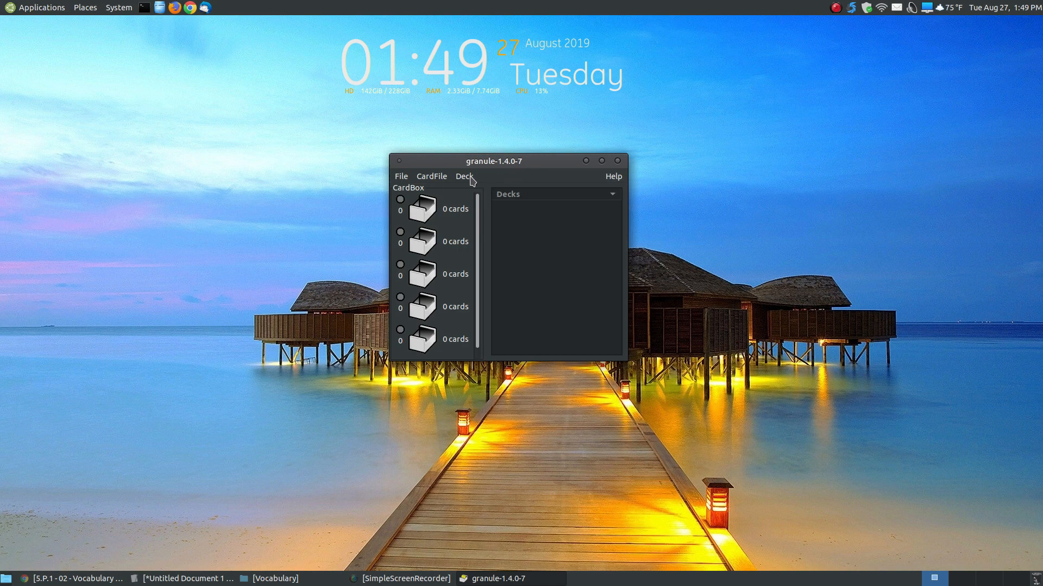
Step: Open the deck file 5.P.1 - 01 - Forces & Motion.dkf from the Vocabulary folder and reposition the main window
click(470, 179)
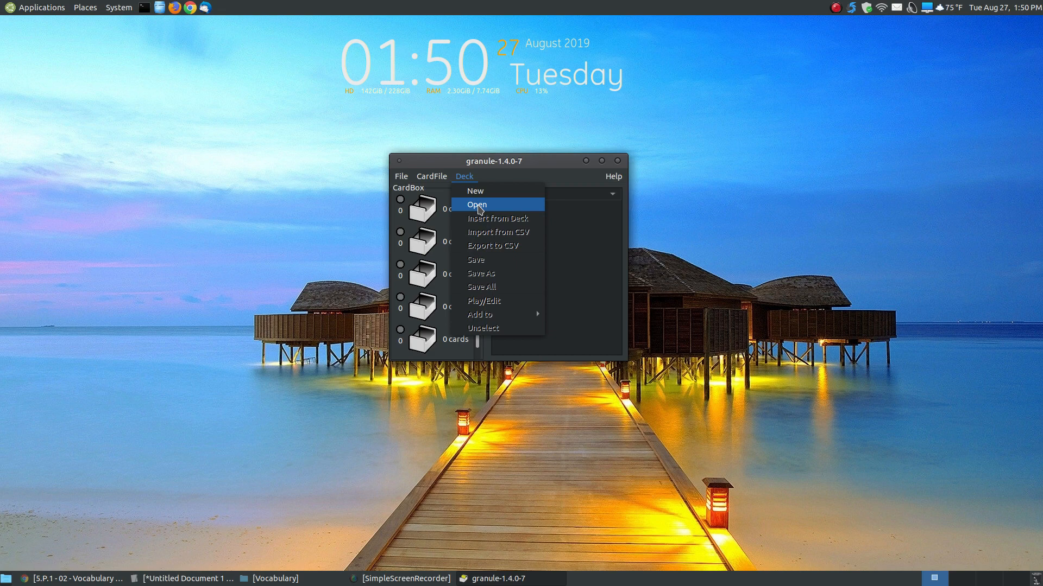
click(478, 206)
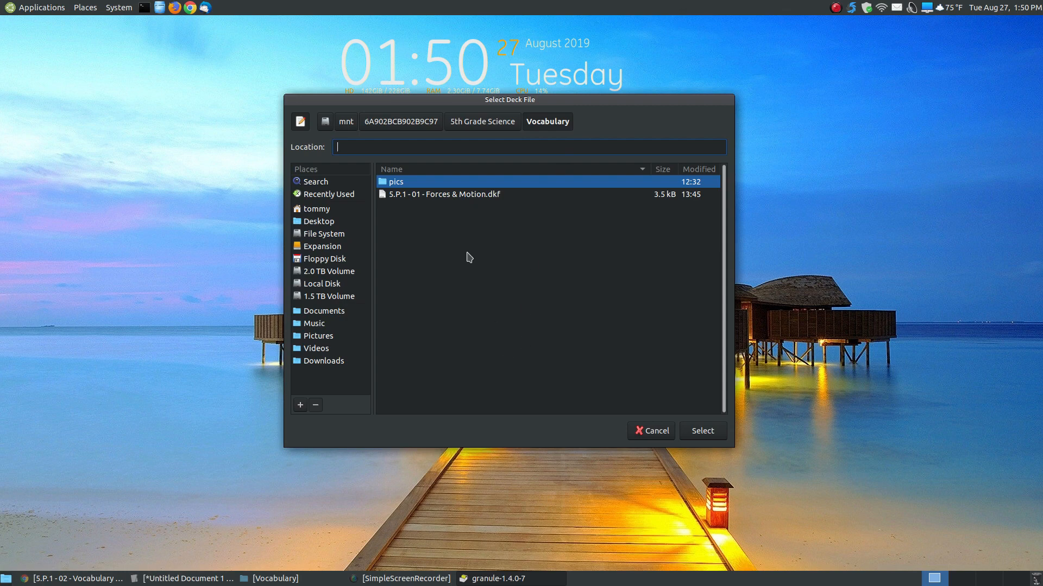
click(439, 196)
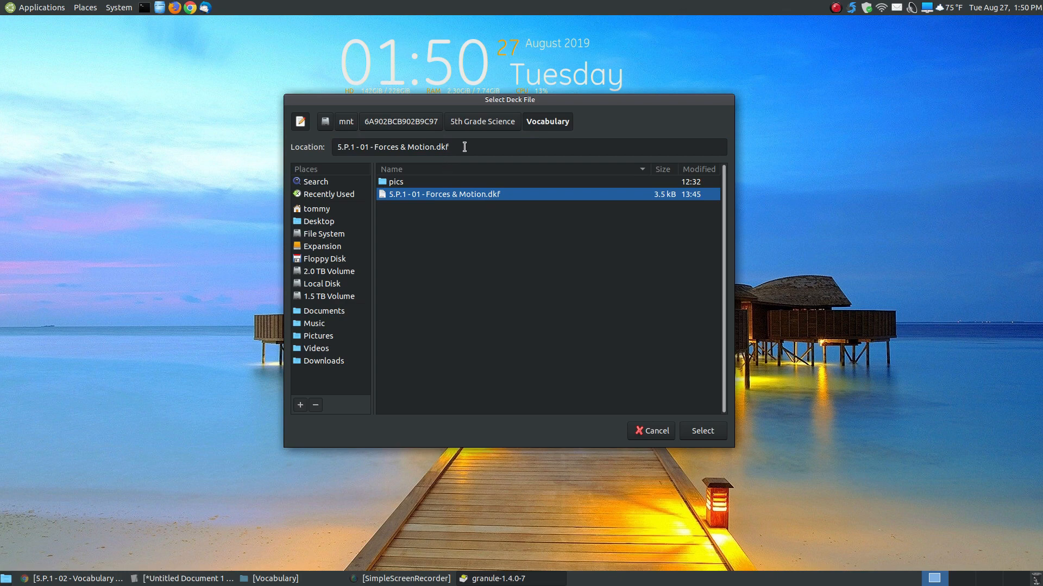
click(696, 432)
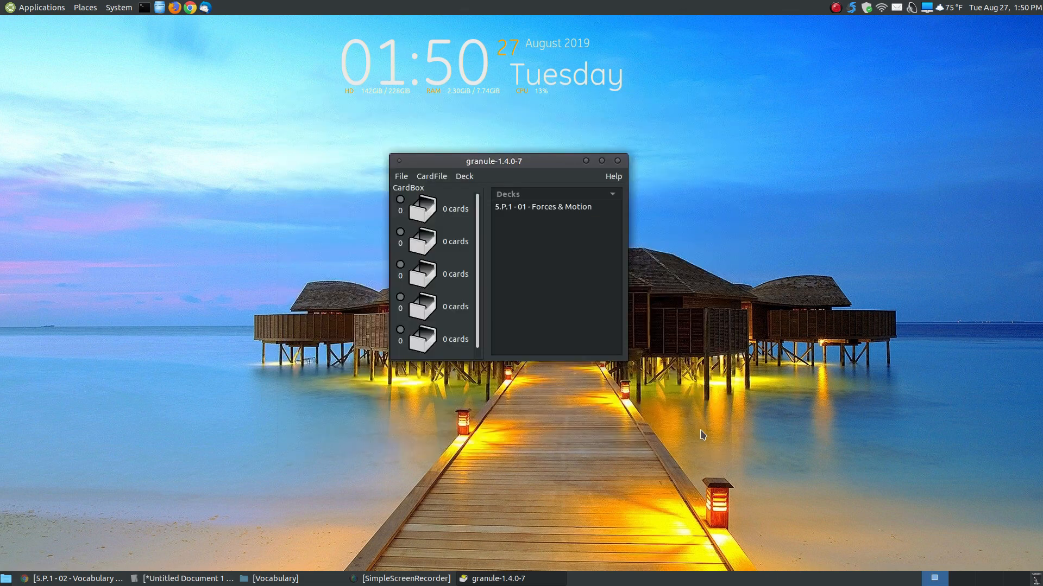
drag(484, 164, 437, 171)
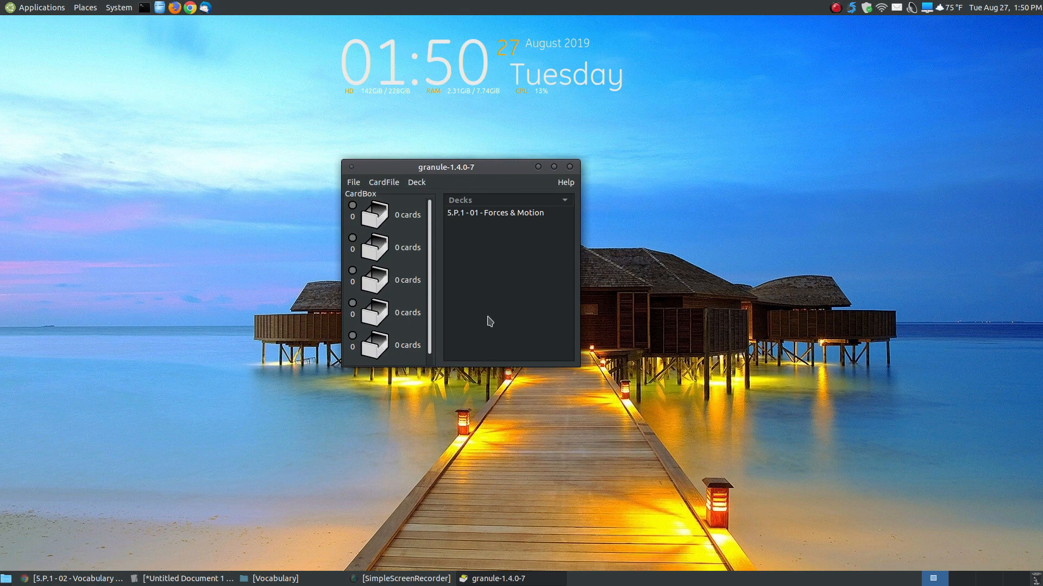
Step: Play the 5.P.1 - 01 - Forces & Motion deck, centre the player, and switch the displayed card side from back to front
double_click(484, 217)
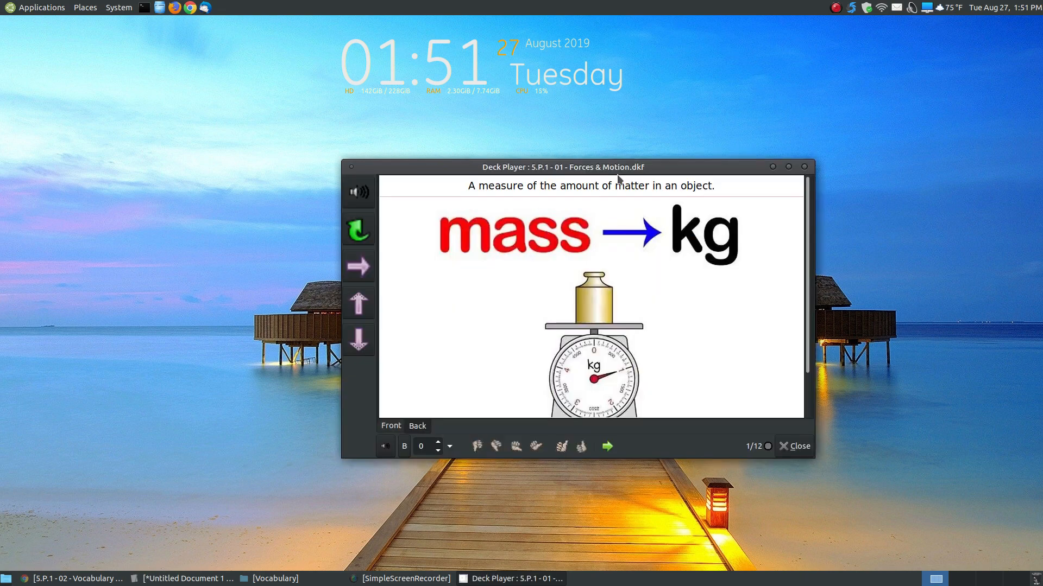
drag(619, 173, 568, 139)
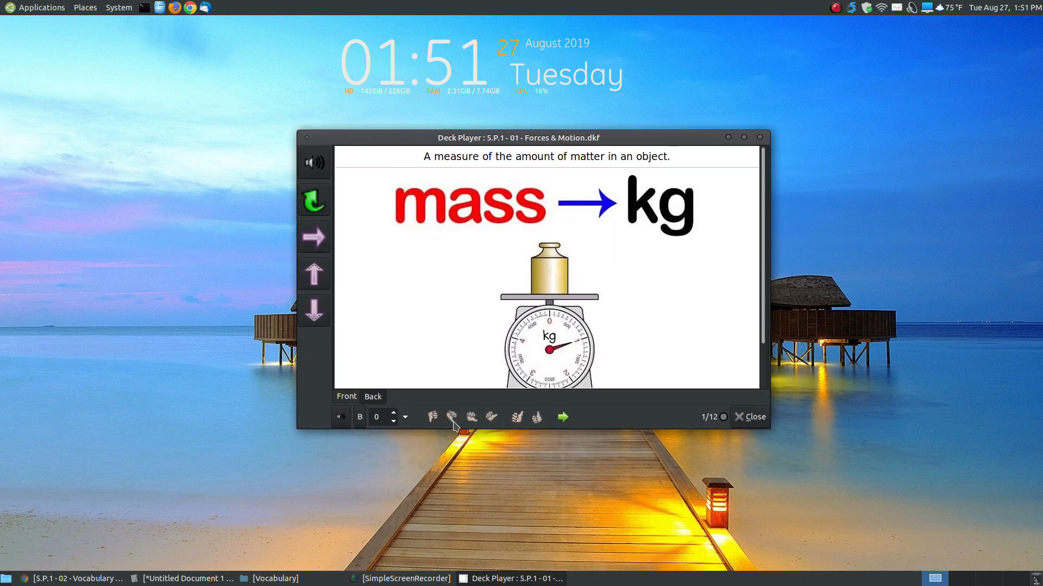
click(359, 418)
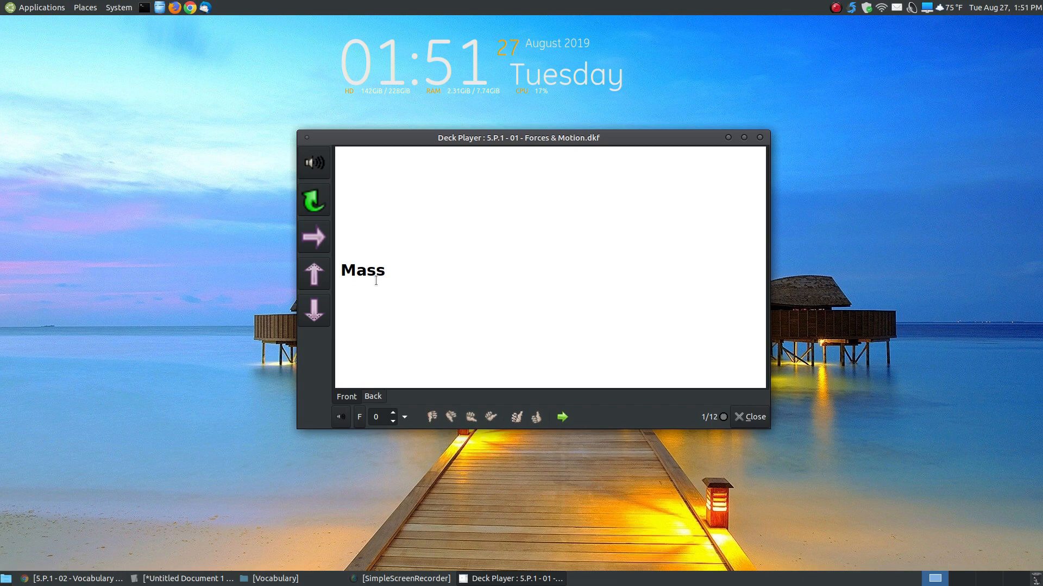
Step: Flip the Mass card between its front and back to view the word, definition and picture
click(373, 398)
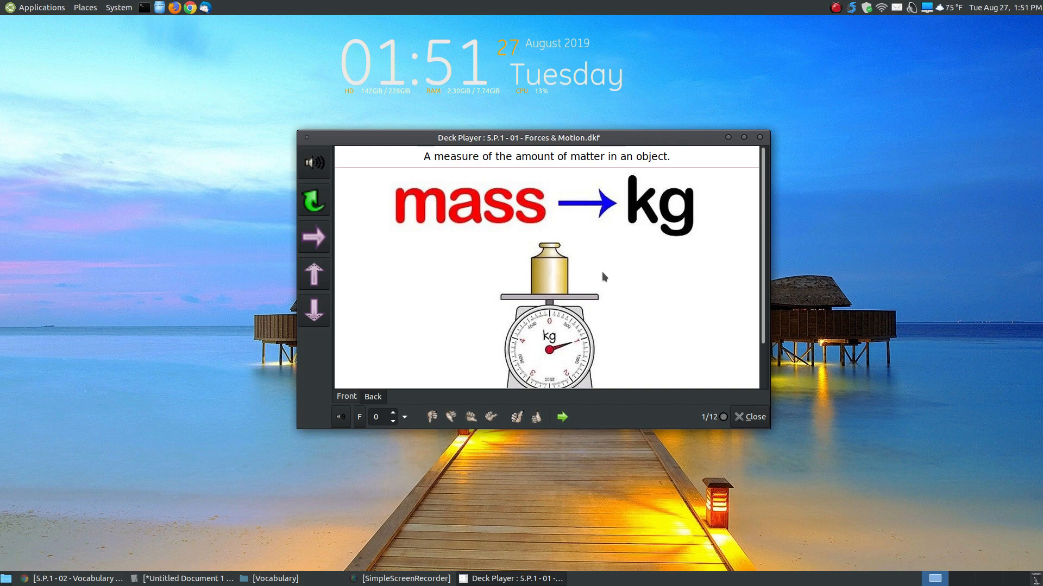
click(352, 397)
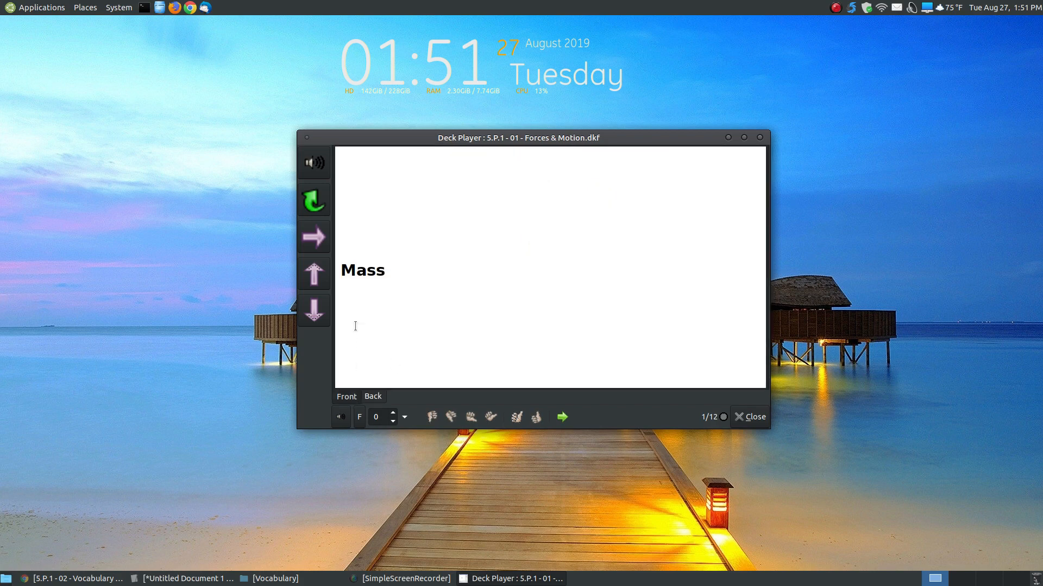
click(374, 401)
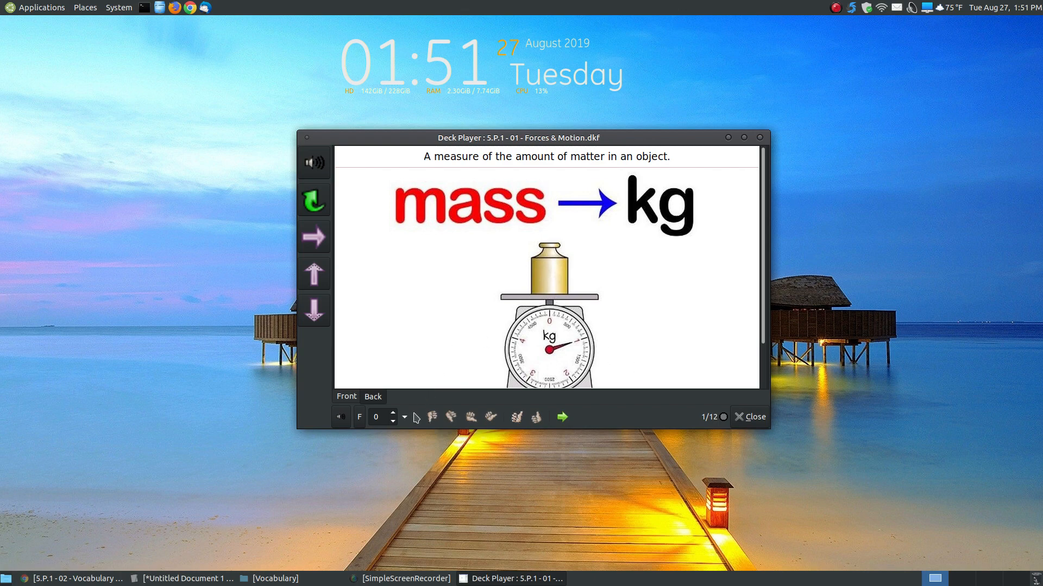
Step: Show the stats toolbar and the answer toolbar in the deck player, and hide both again
click(404, 417)
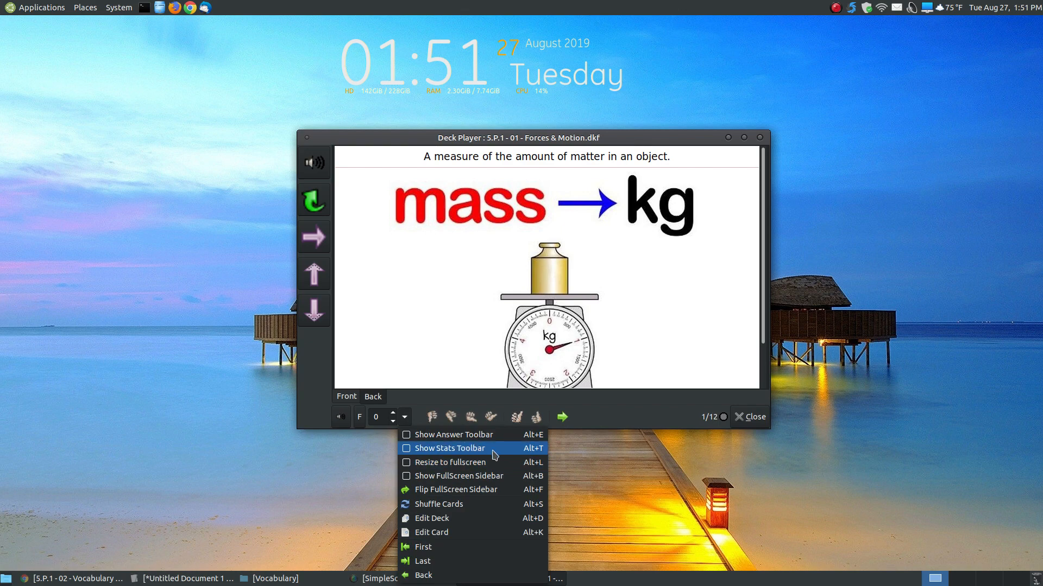
click(401, 452)
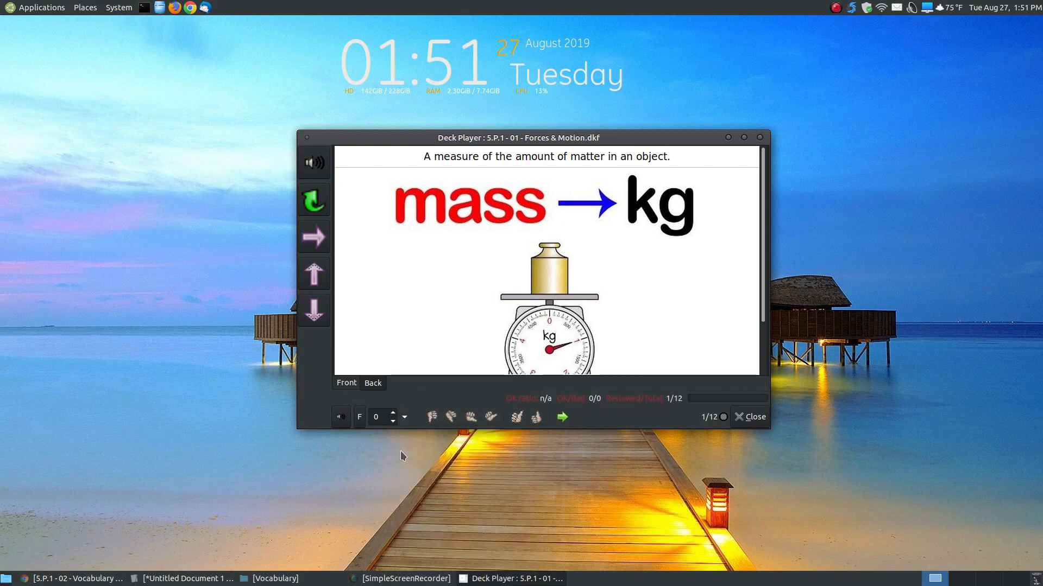
click(405, 417)
click(410, 434)
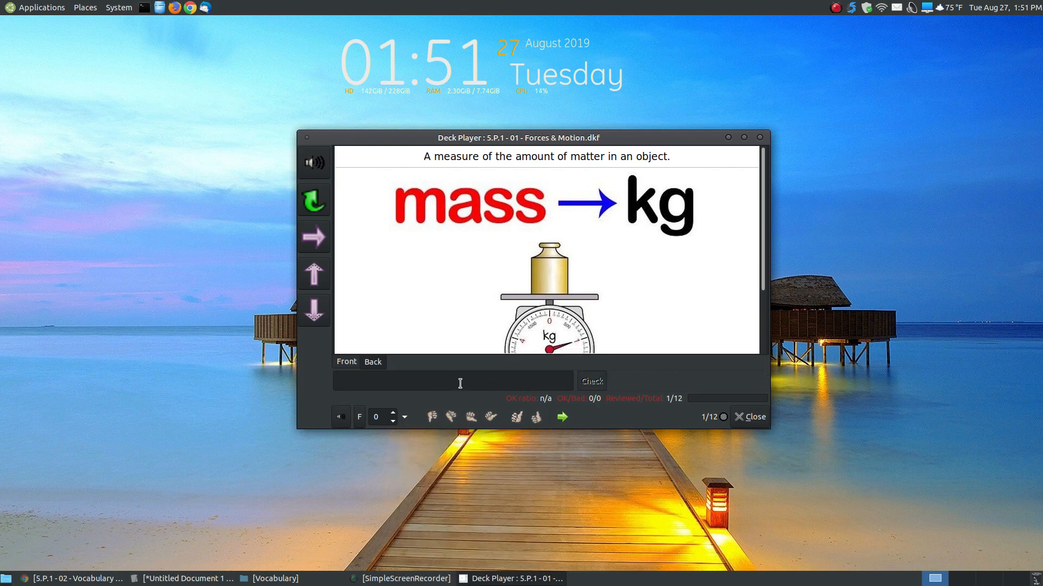
click(405, 418)
click(429, 435)
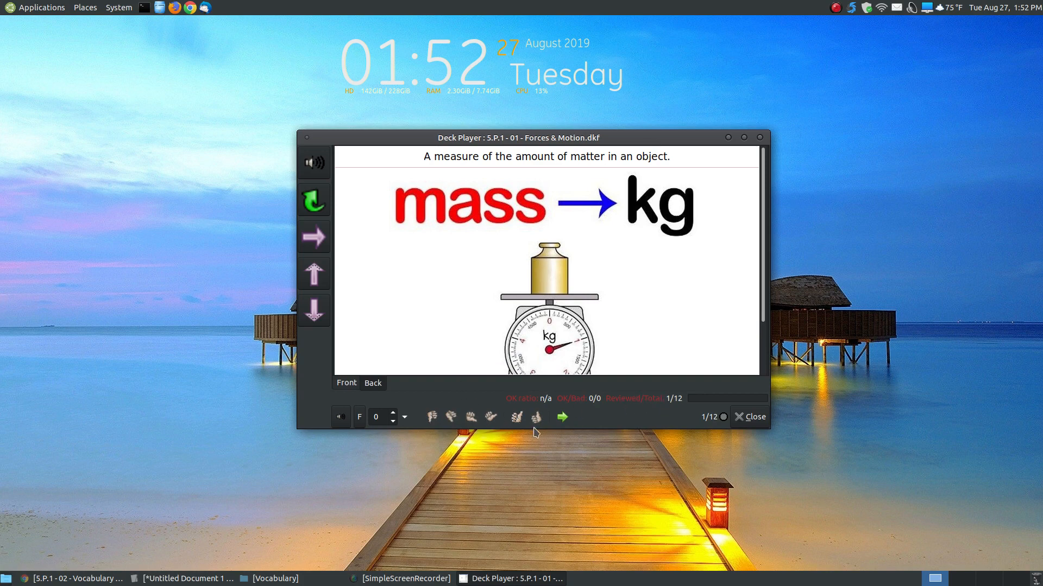
click(405, 417)
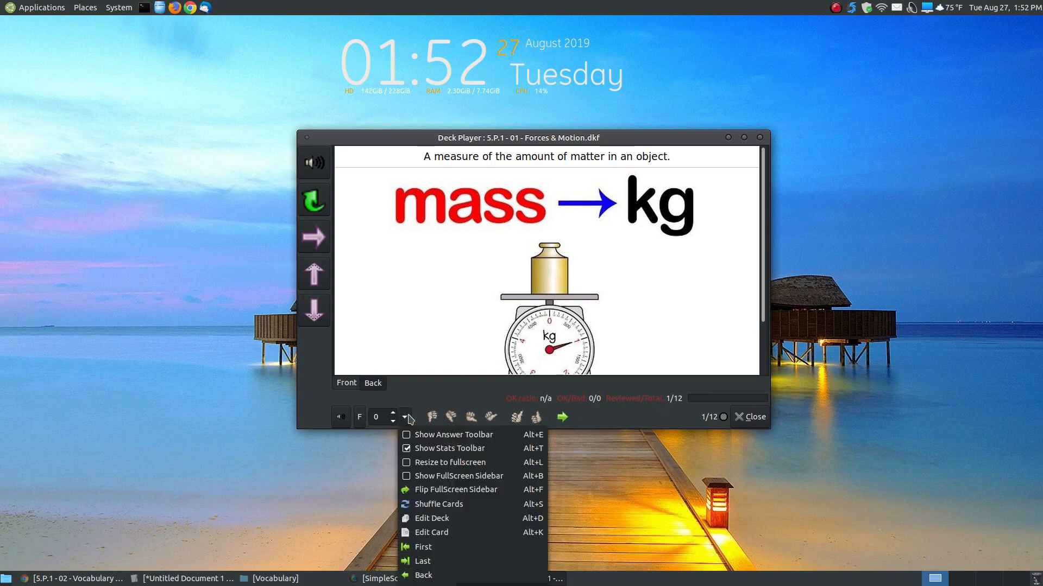
click(417, 449)
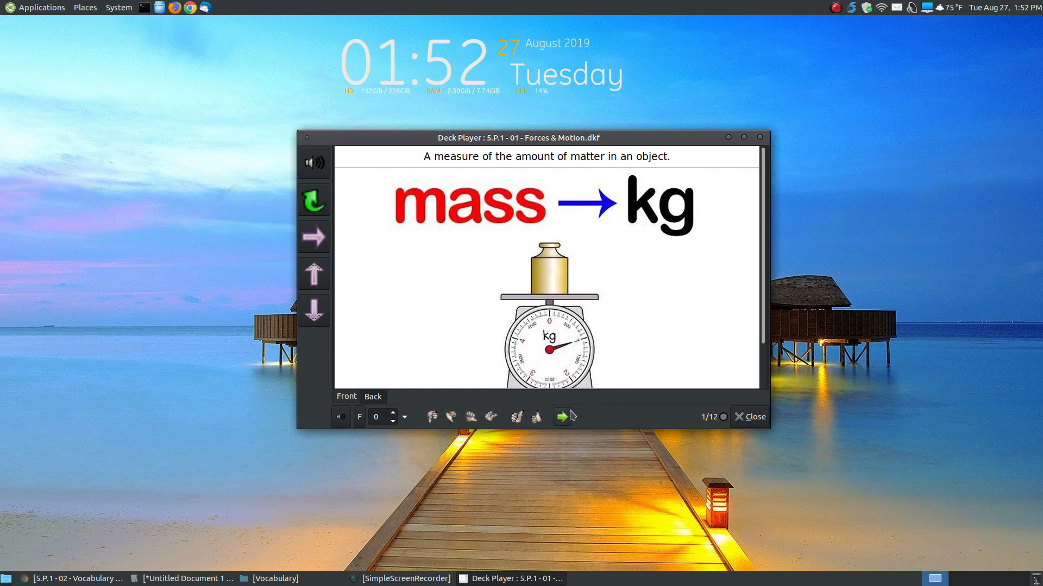
Step: Return to the front of the Mass card, advance to the Weight card and view both of its sides
click(342, 396)
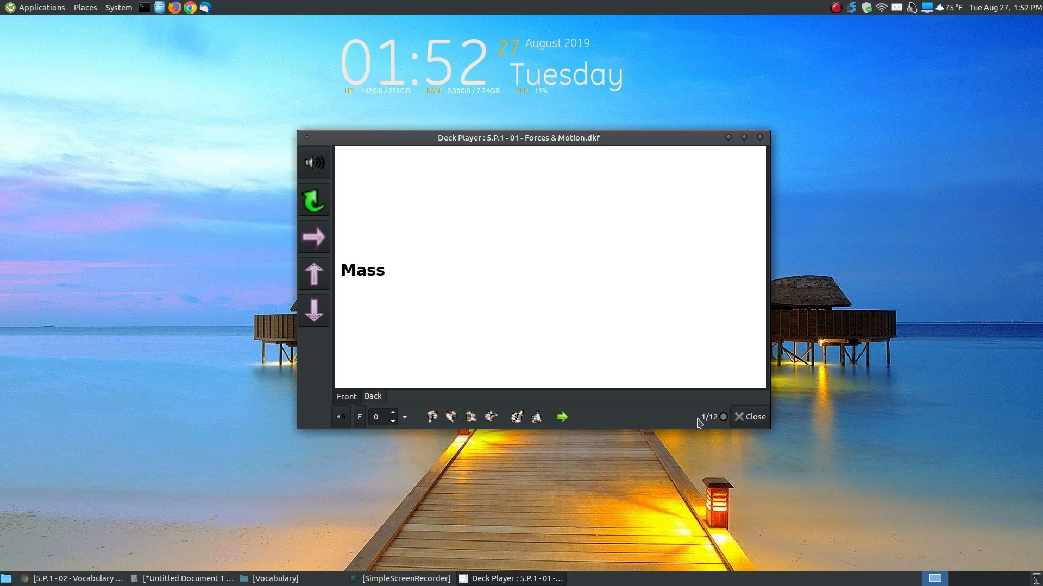
click(562, 417)
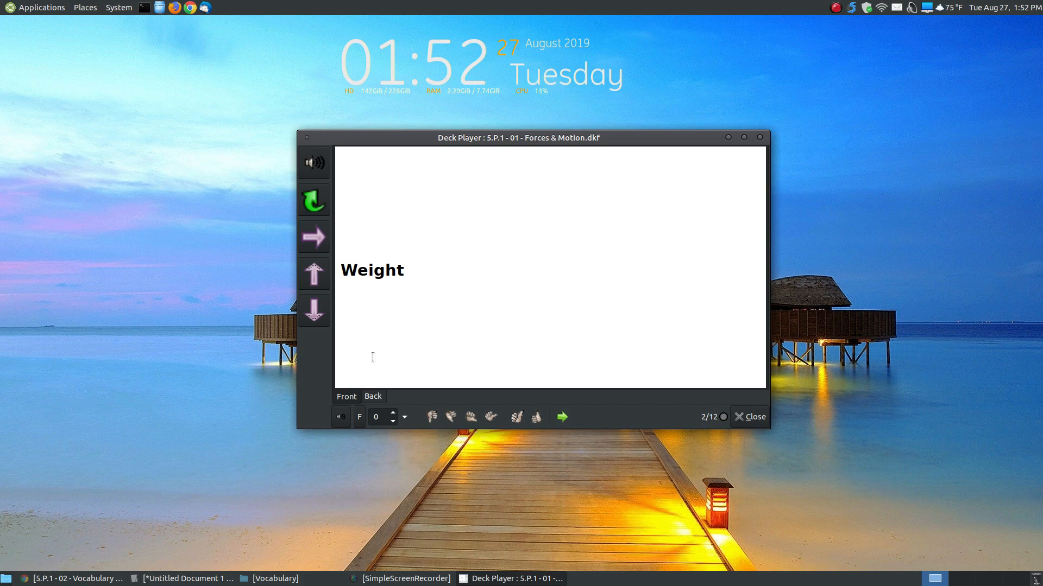
click(374, 397)
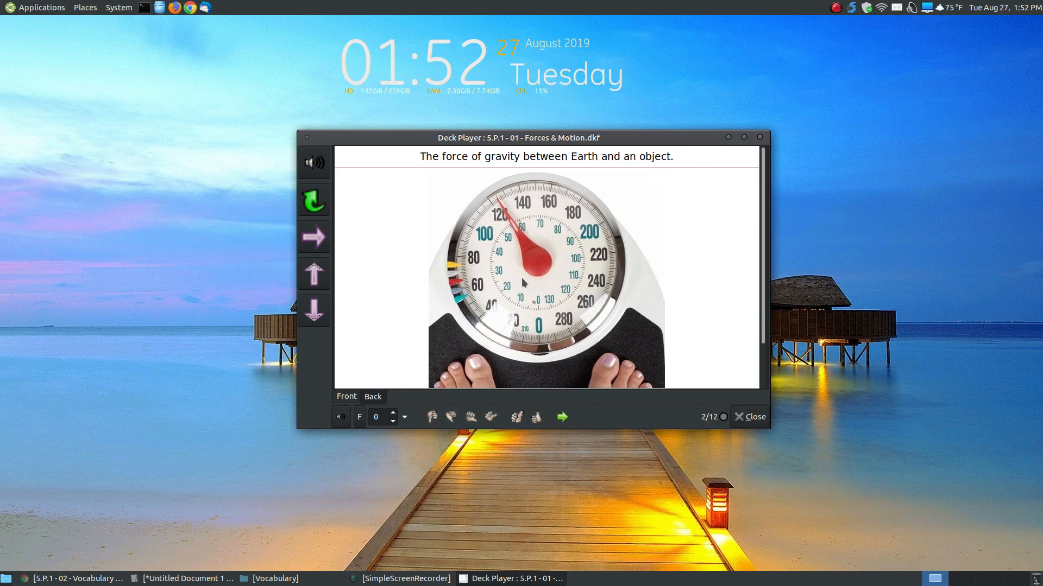
click(348, 397)
click(372, 402)
click(348, 398)
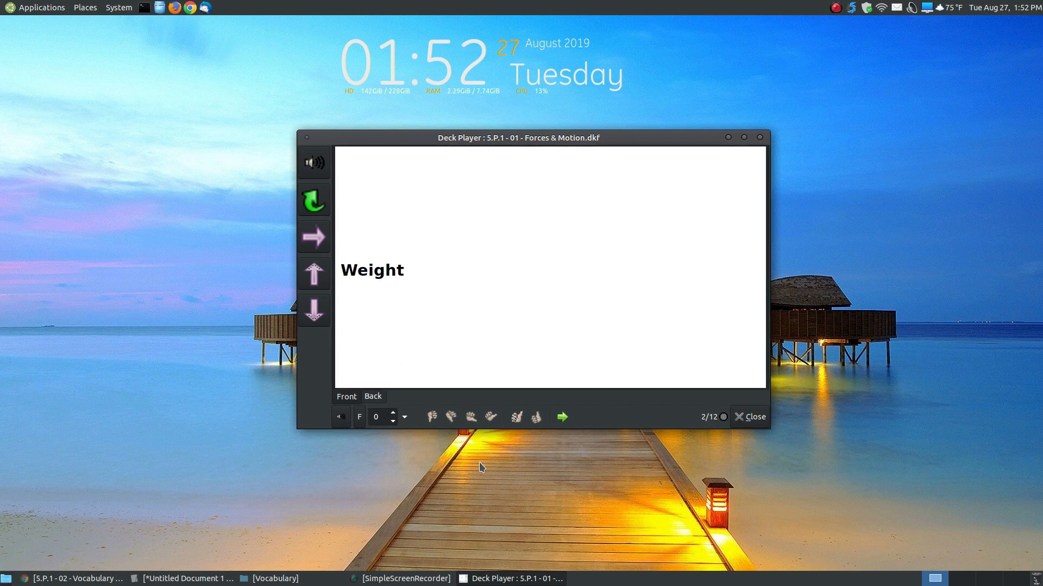
Step: Advance through the Friction and Force cards, viewing the back and front of each
click(564, 420)
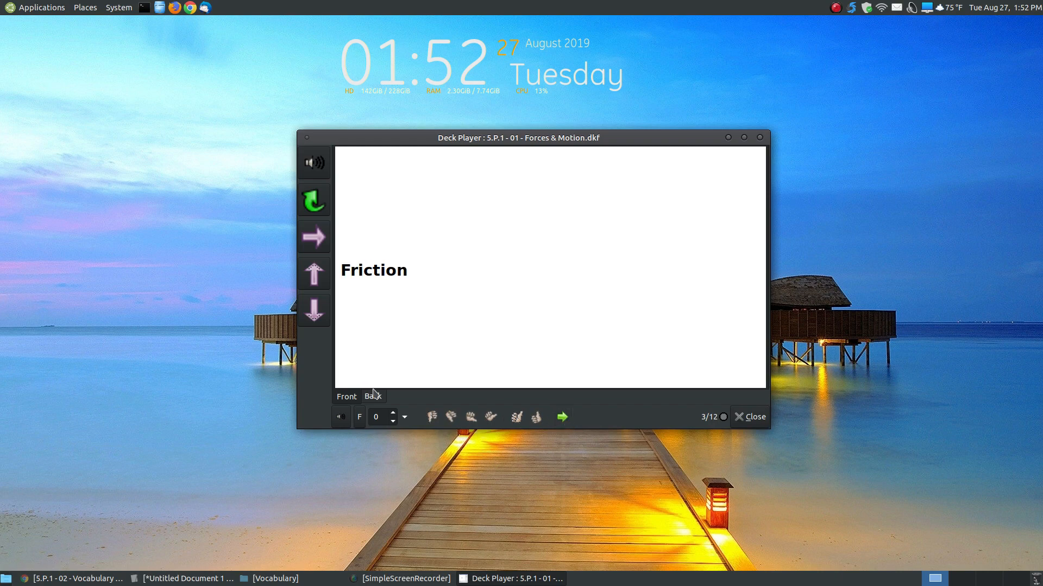
click(372, 399)
click(345, 398)
click(561, 422)
click(373, 401)
click(357, 400)
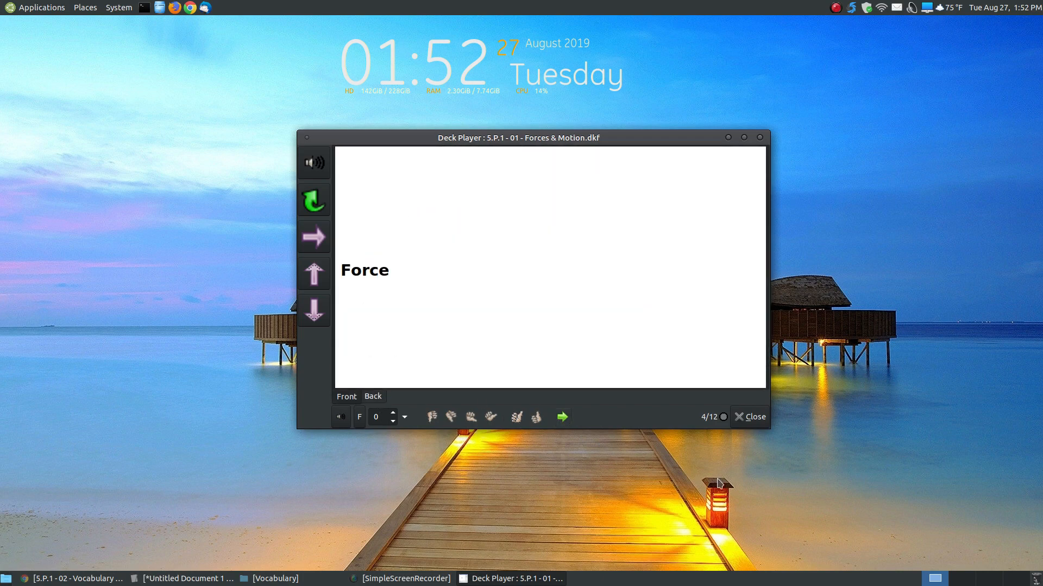
Step: Advance to the Inertia card and examine its definition and full picture, finishing on the front side
click(562, 417)
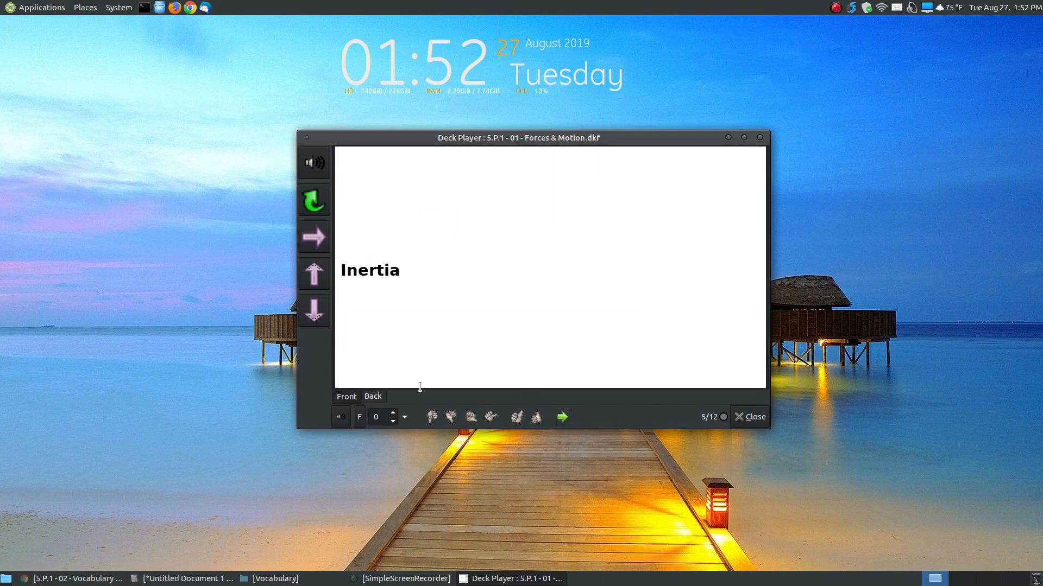
click(374, 401)
click(350, 401)
click(373, 398)
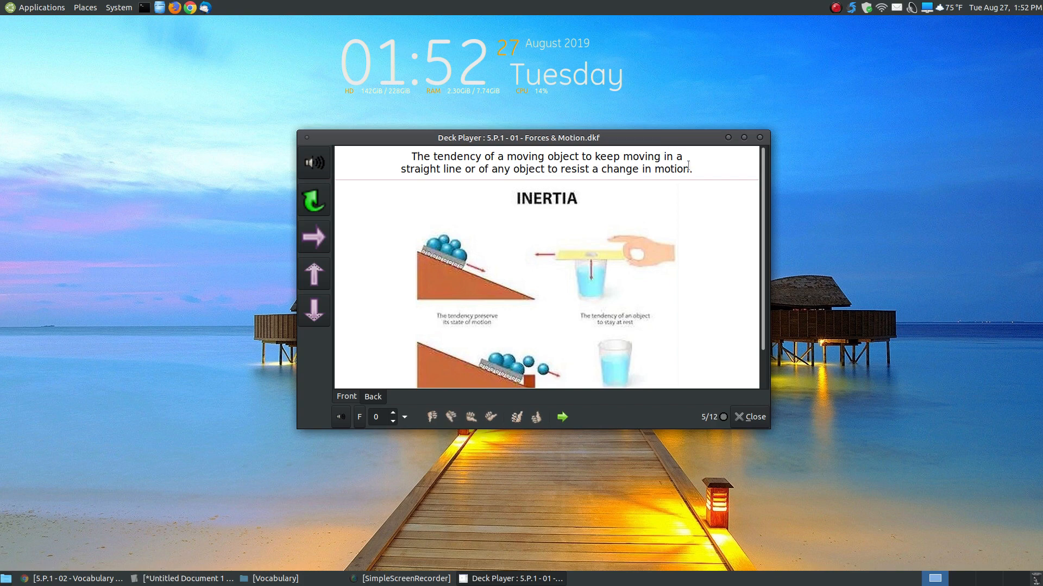
scroll(764, 234, down, 1)
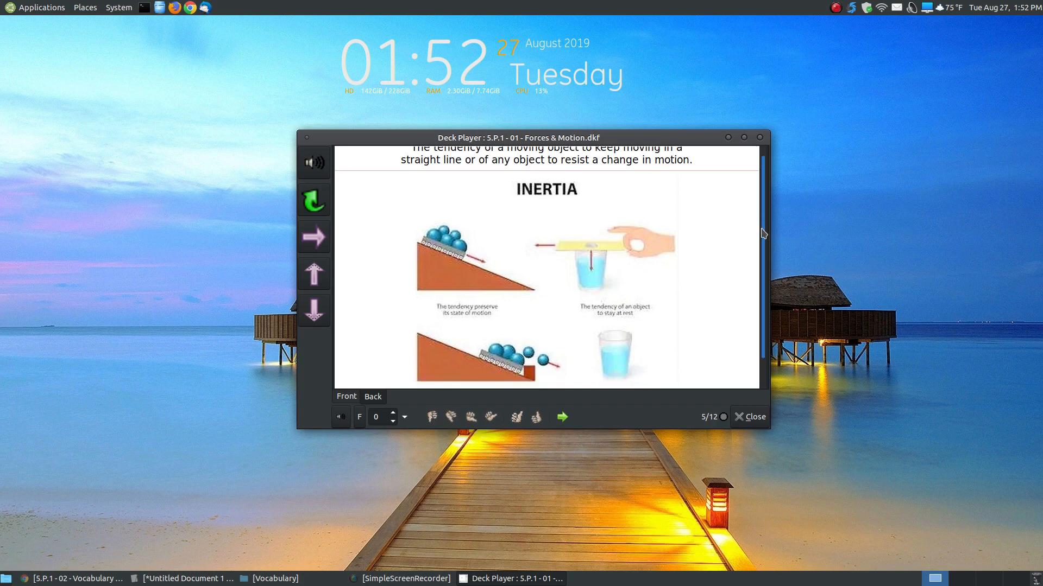
scroll(764, 233, down, 3)
scroll(763, 233, up, 4)
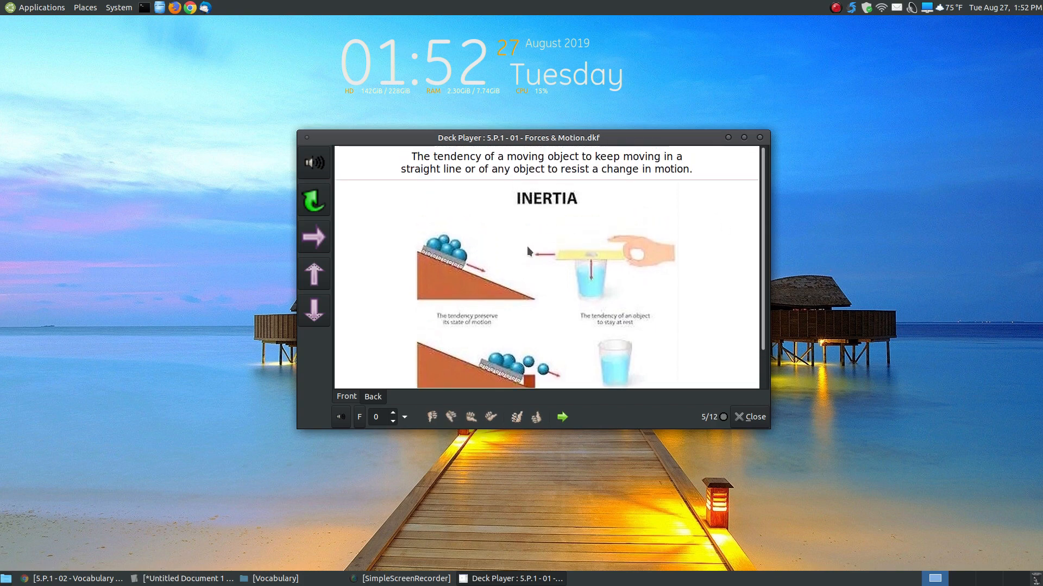
click(343, 398)
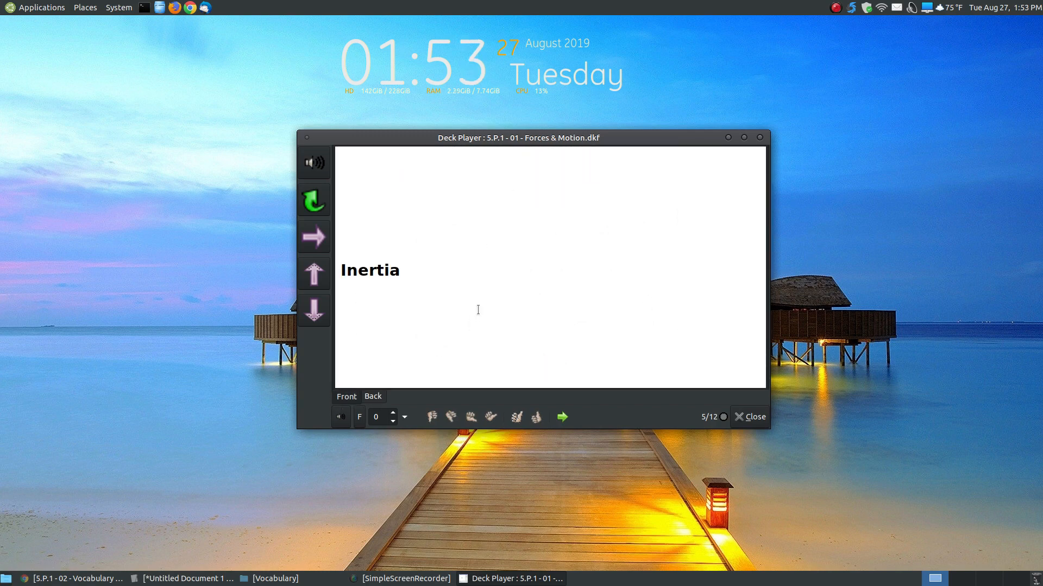
Step: Advance to the Position card and view its back and front
click(563, 417)
click(372, 397)
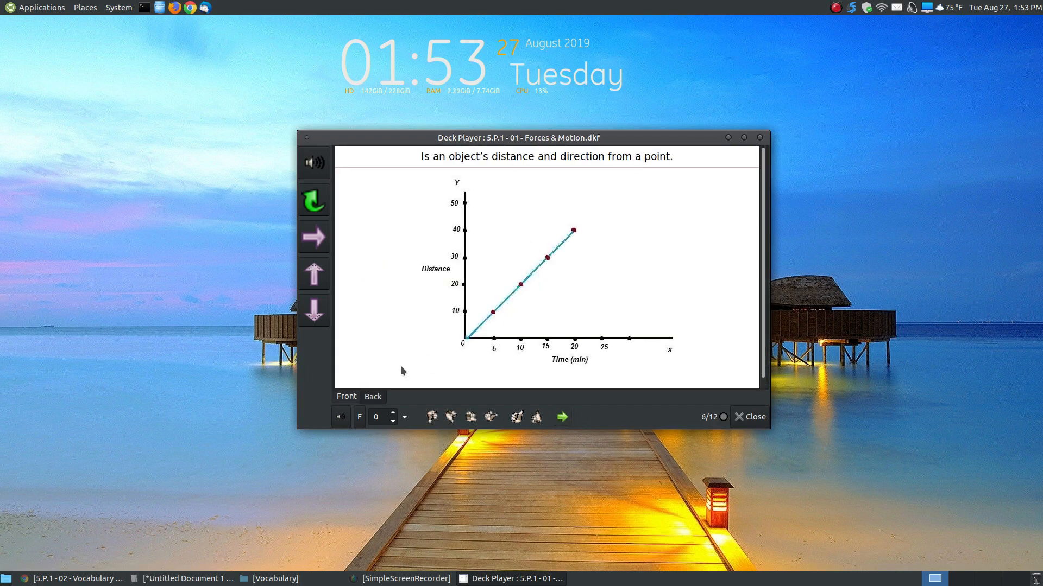
click(347, 397)
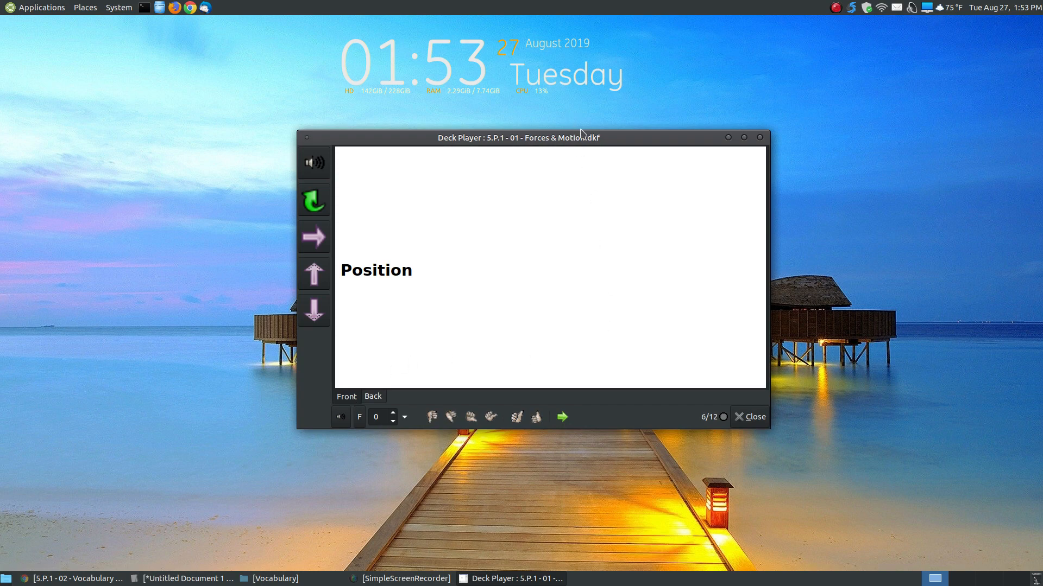
Step: Close the deck player and quit Granule
drag(580, 134, 561, 125)
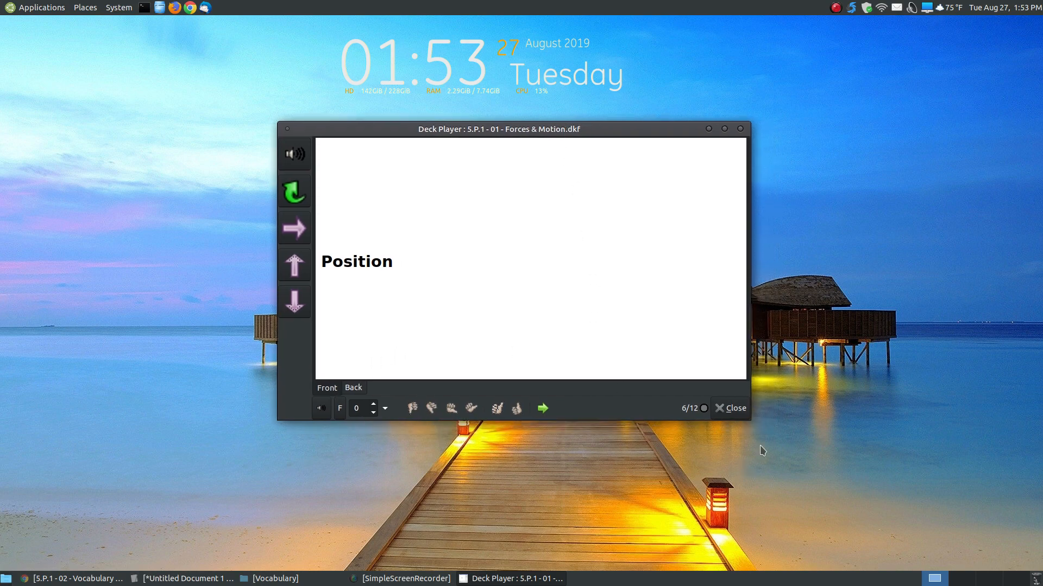
click(739, 411)
drag(435, 174, 507, 148)
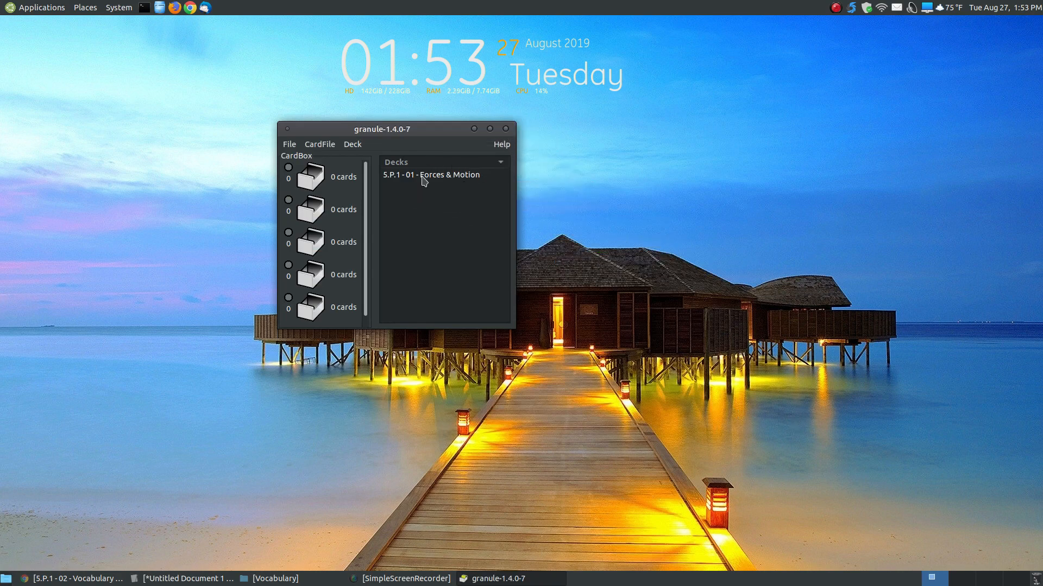
click(505, 129)
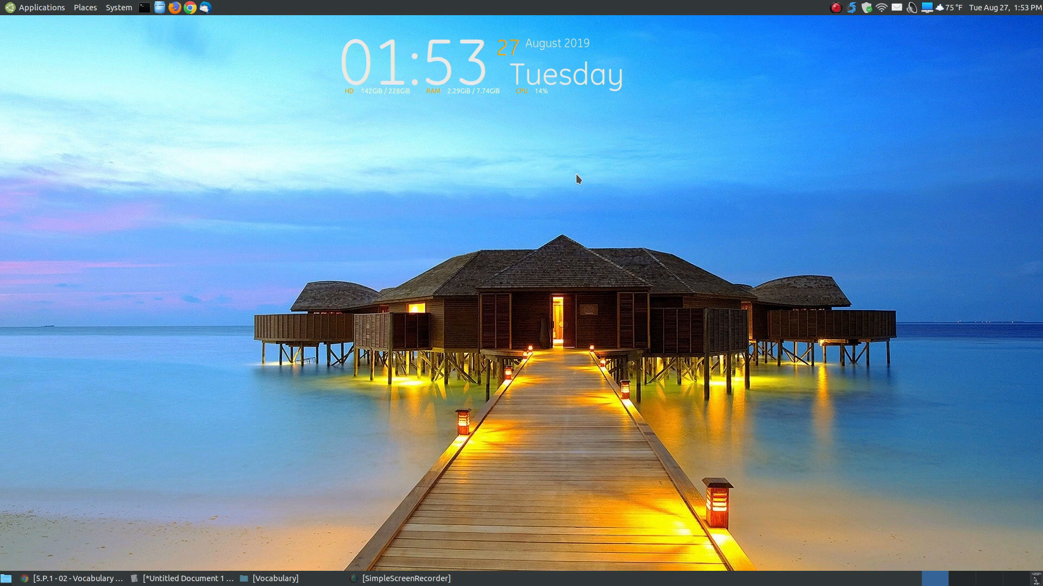
Step: Launch Granule from the Education applications and reposition its main window
click(12, 8)
mouse_move(66, 59)
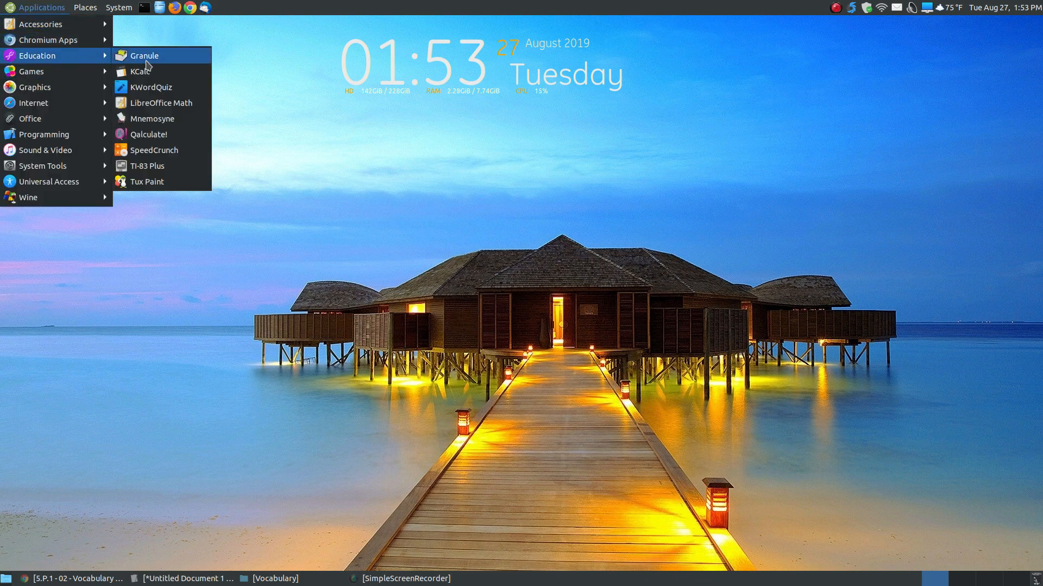
click(146, 62)
drag(414, 128, 499, 166)
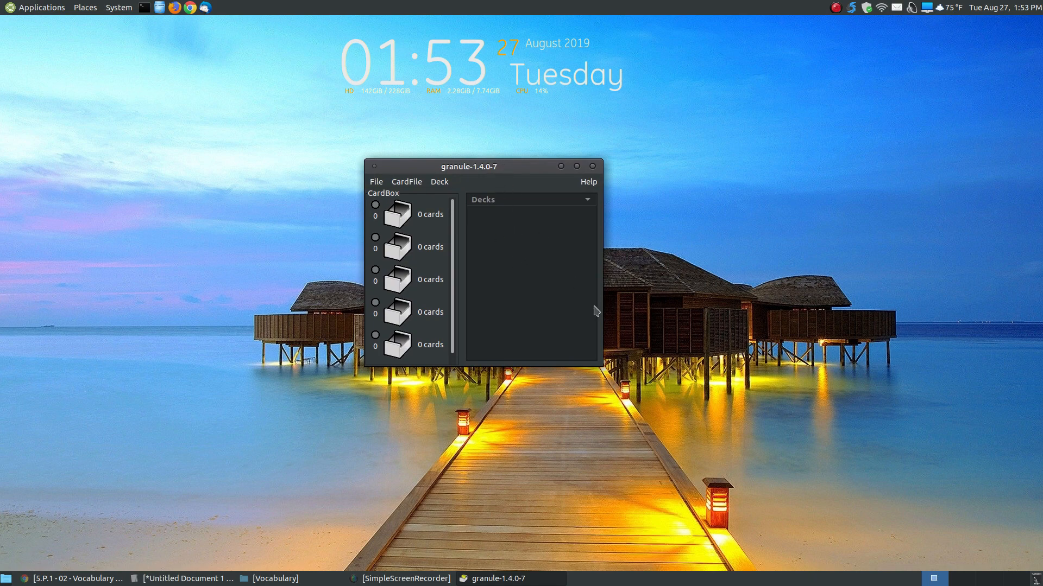
Step: Create a new deck and begin saving it to the Vocabulary folder
click(447, 184)
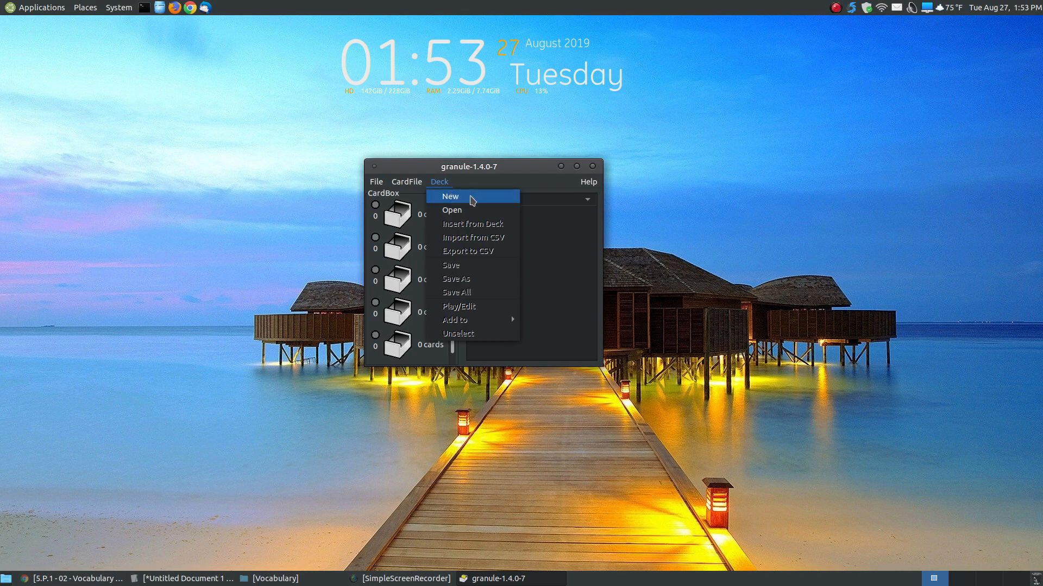
click(472, 201)
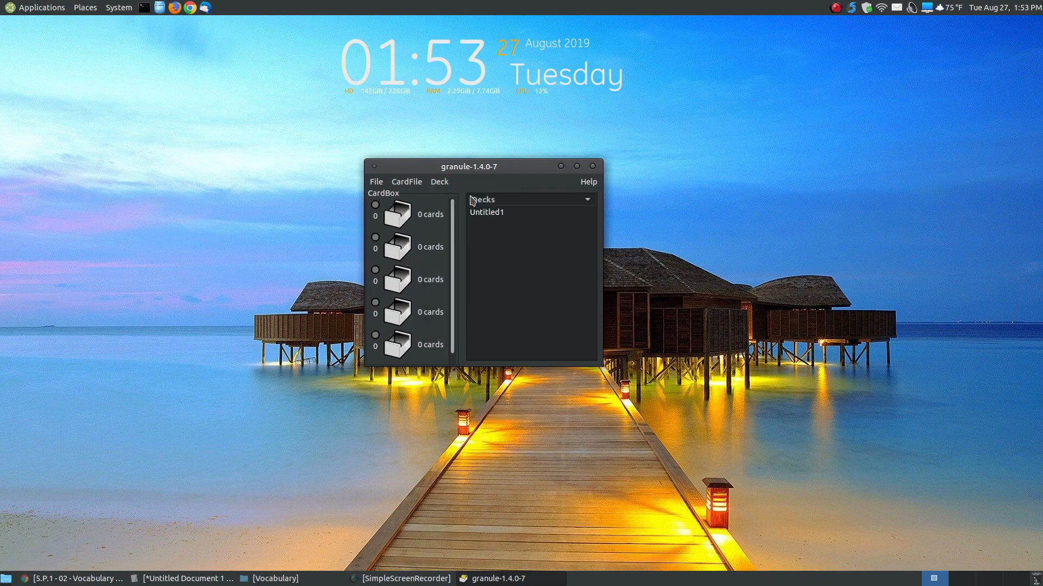
click(496, 214)
right_click(496, 218)
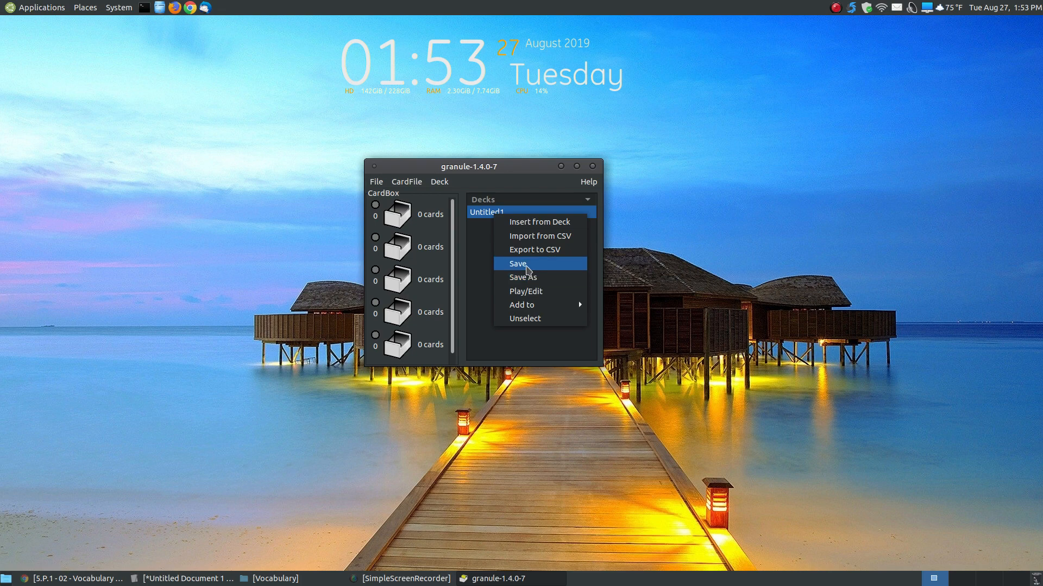
click(518, 264)
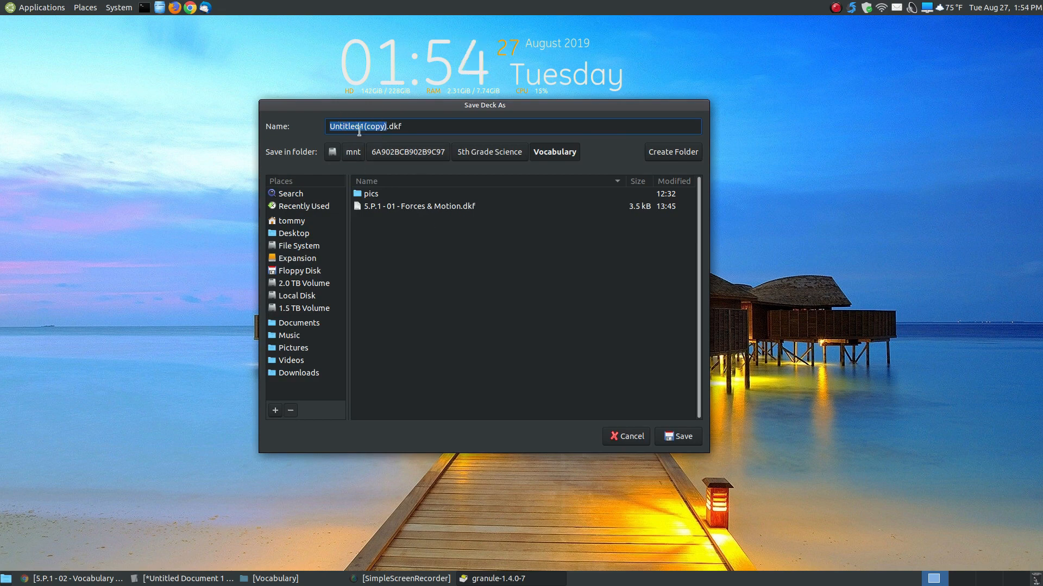
Step: Switch to the gedit word list, copy the heading "5.P.1 - 02 - Forces & Motion", and minimize gedit
click(182, 578)
drag(343, 178, 181, 179)
right_click(277, 174)
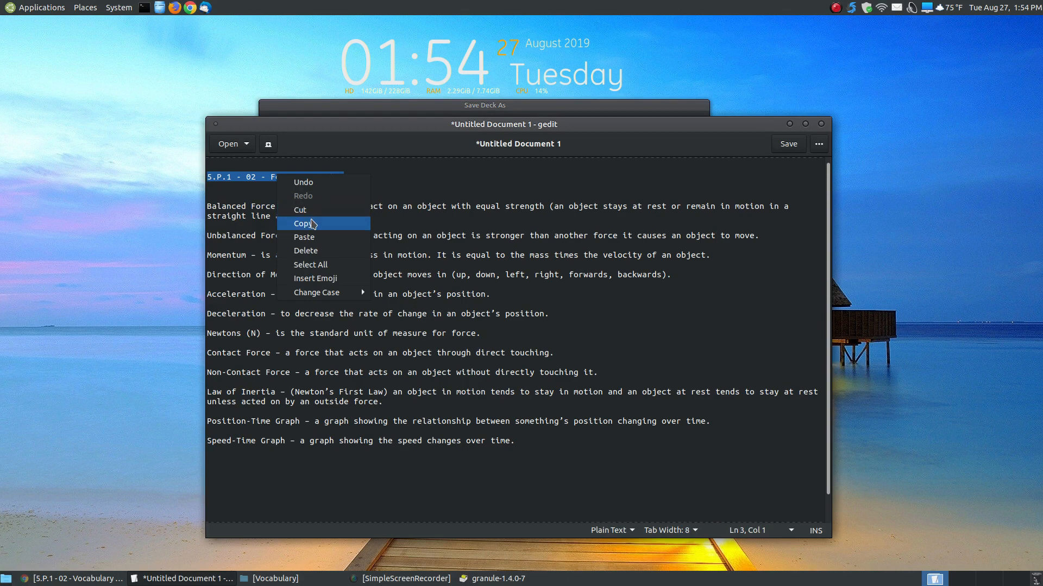
click(304, 222)
click(791, 124)
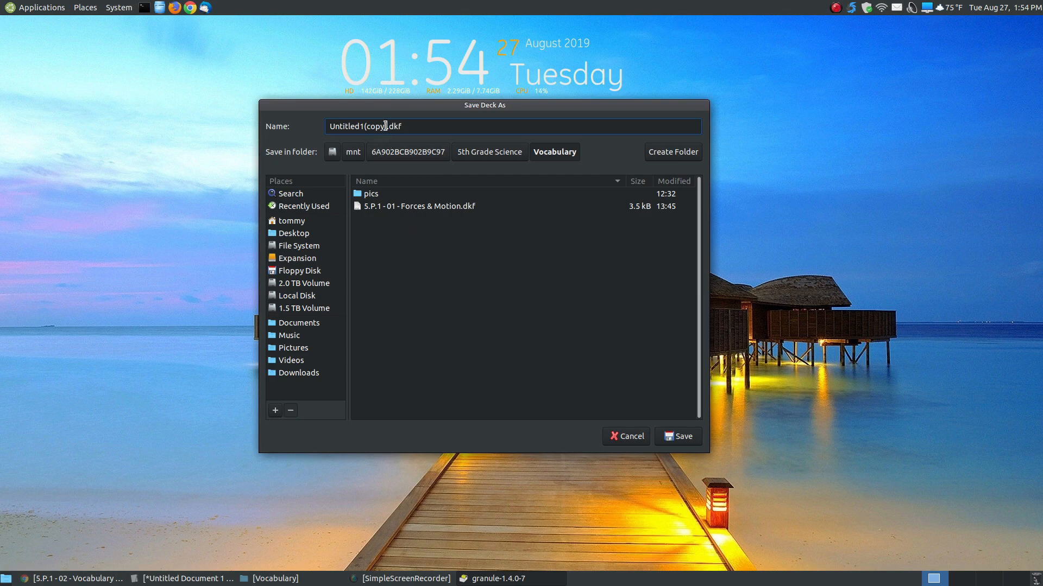
Step: Save the new deck as 5.P.1 - 02 - Forces & Motion.dkf in the Vocabulary folder, reusing the copied heading
drag(389, 126, 310, 127)
right_click(346, 126)
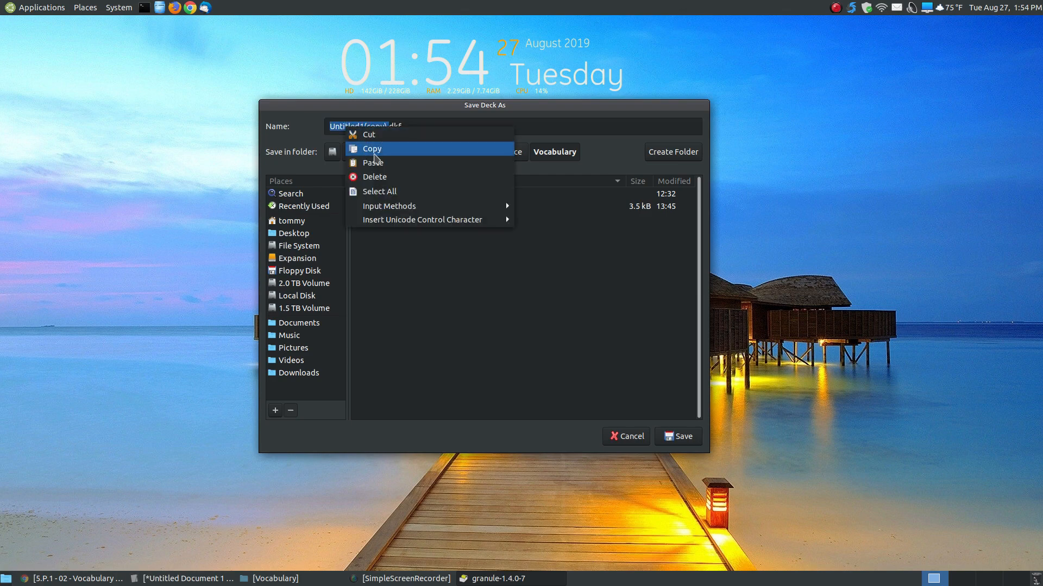
click(380, 162)
click(359, 126)
key(BackSpace)
text(2 - Forces & Motiondkf)
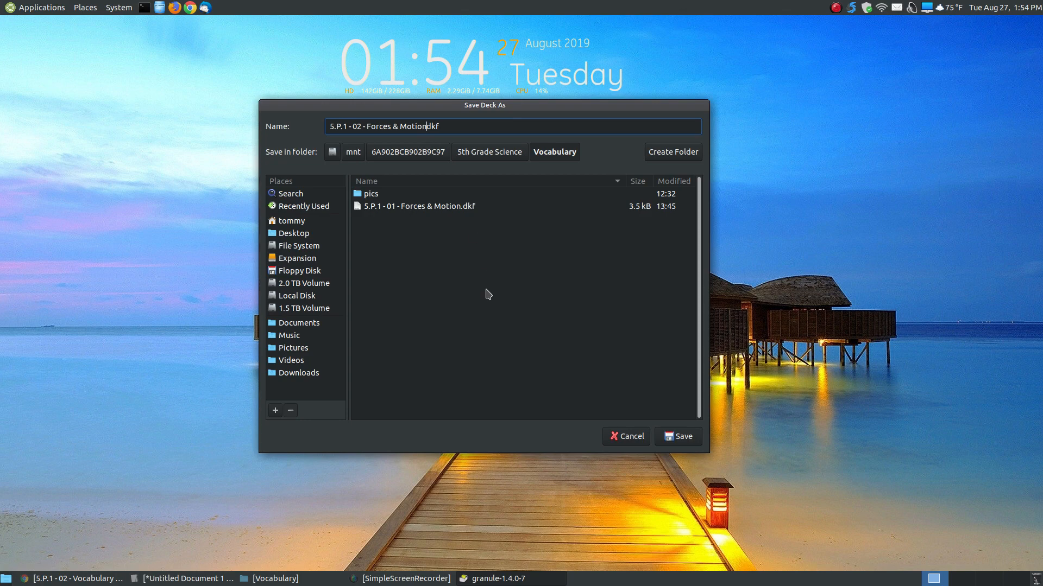
text(.)
click(689, 443)
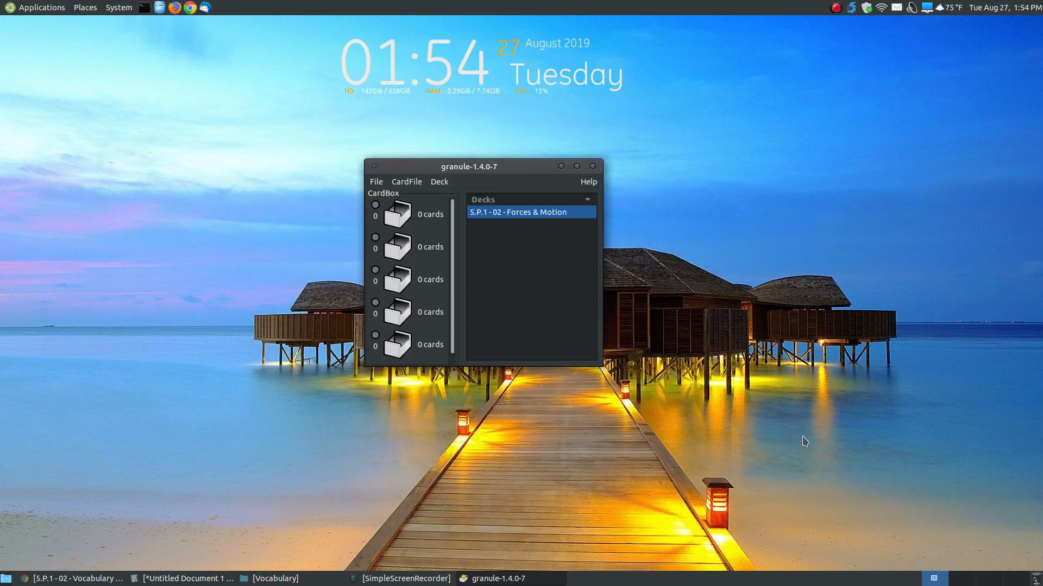
Step: Open the 5.P.1 - 02 - Forces & Motion deck in the deck player and reposition the player window
drag(510, 167, 491, 160)
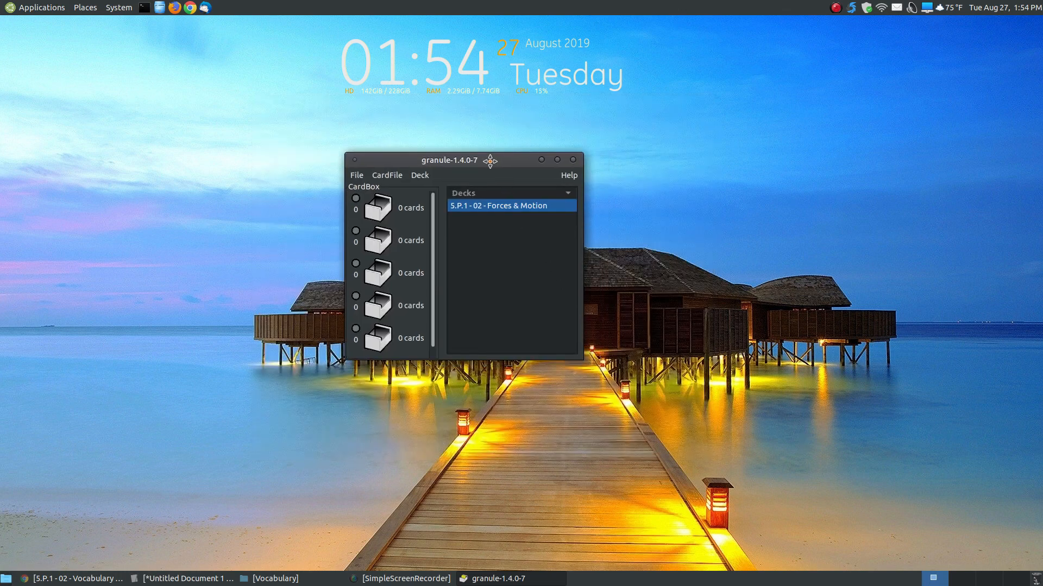
double_click(481, 212)
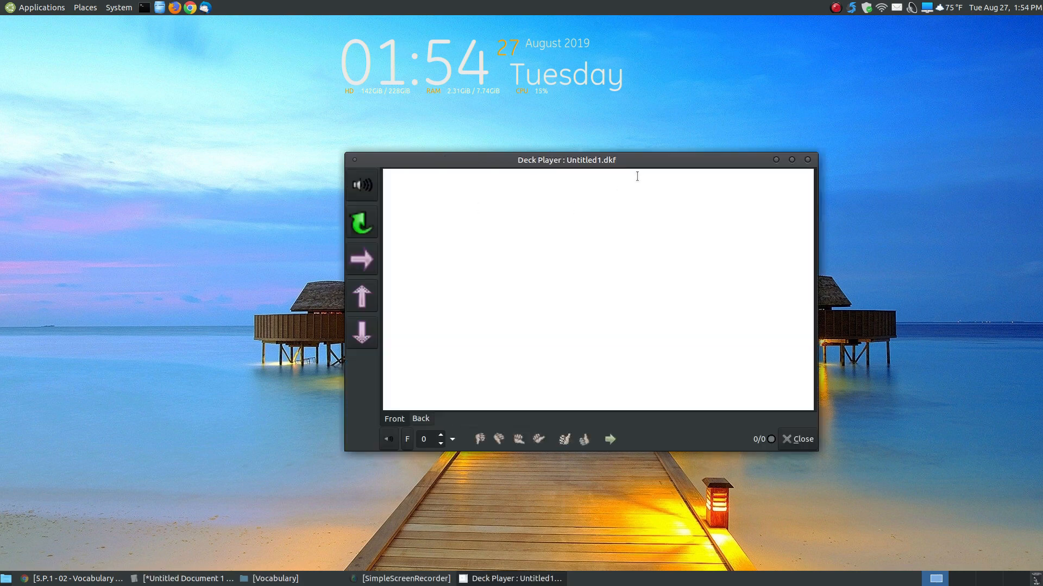
drag(638, 158, 562, 134)
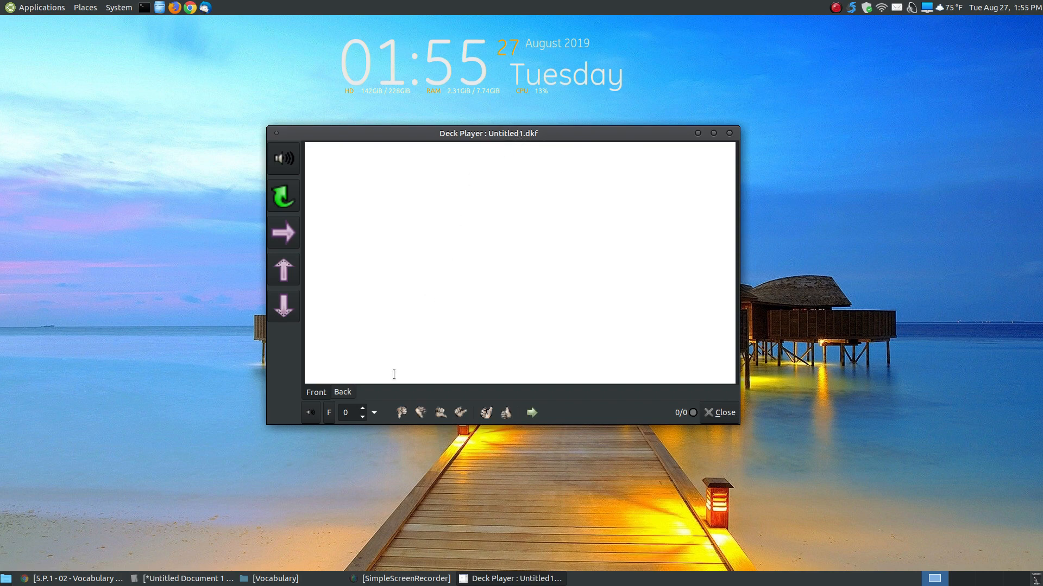
click(374, 413)
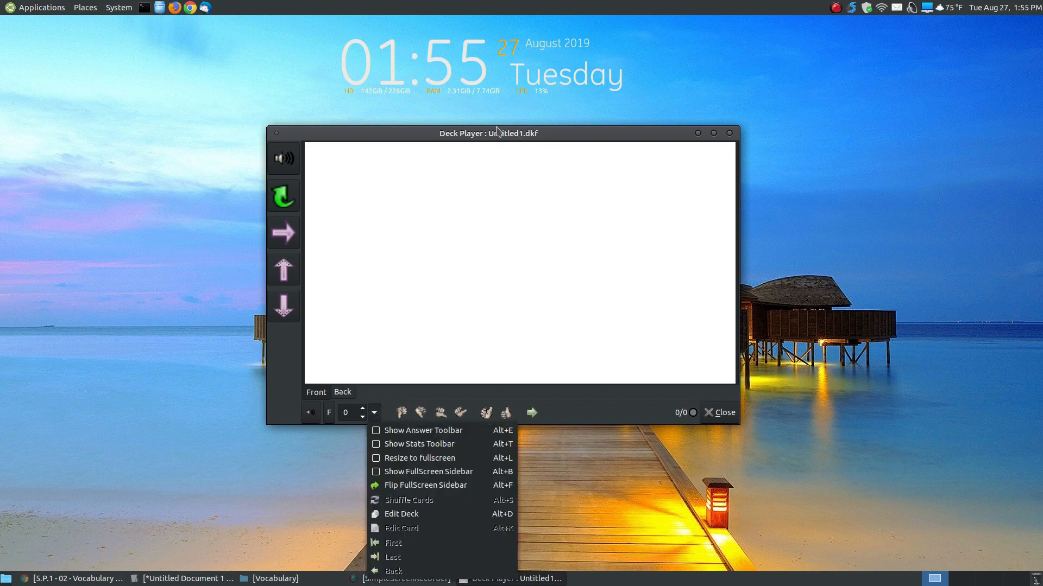
click(496, 91)
drag(498, 133, 494, 102)
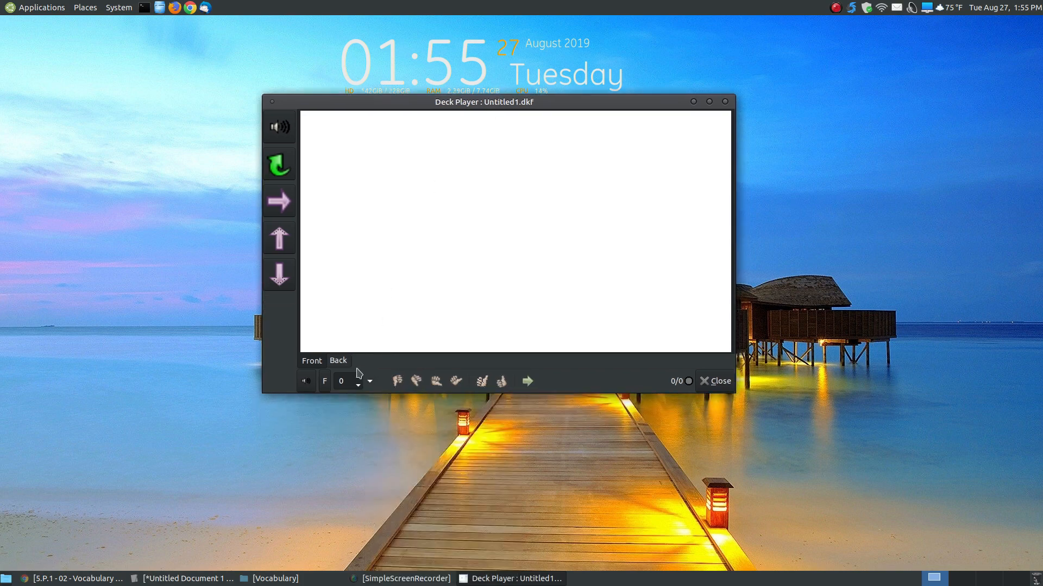
Step: Open the empty deck for editing and reposition the Deck View window
click(370, 381)
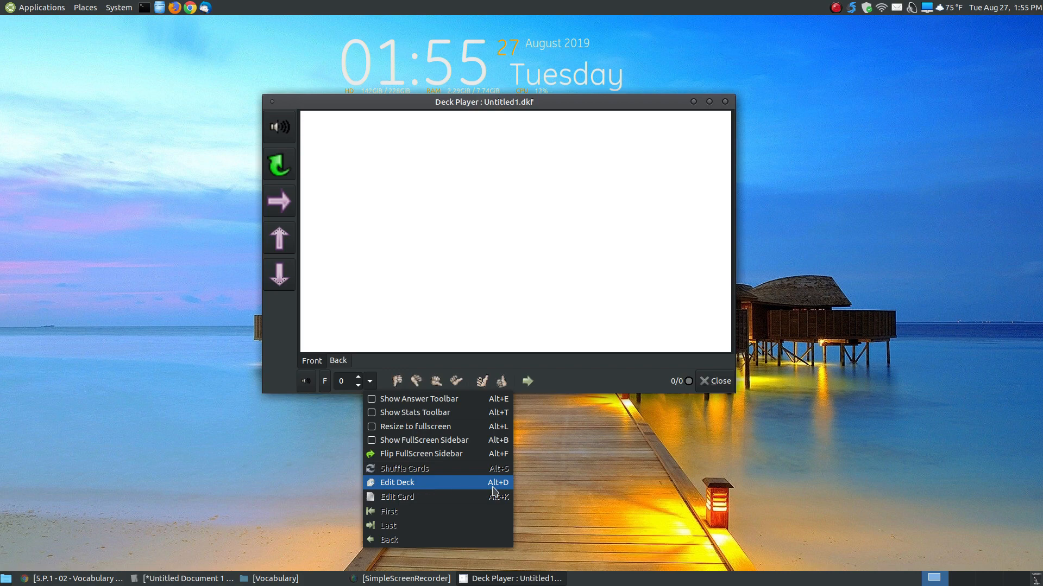
click(420, 485)
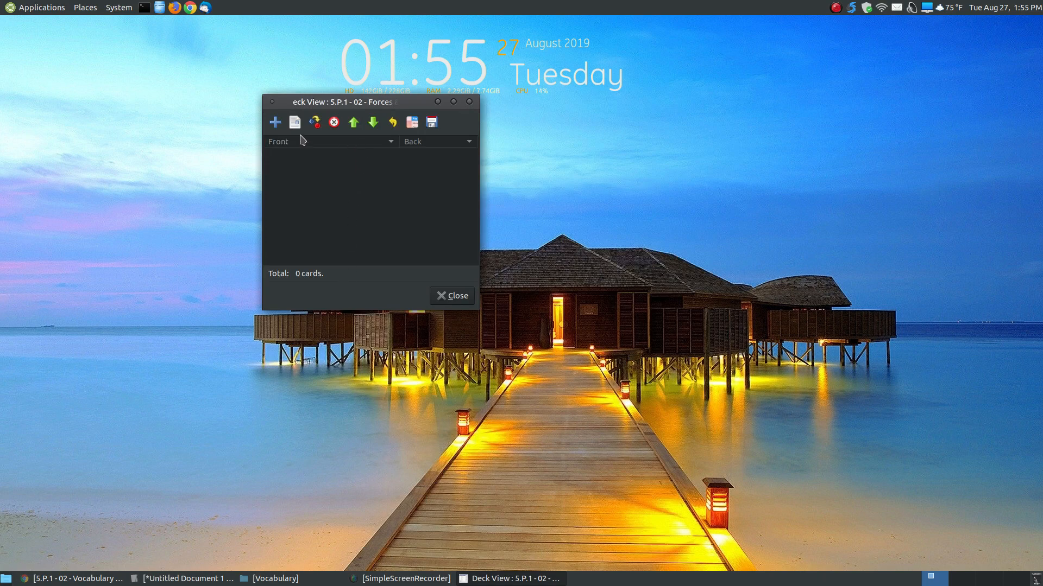
drag(347, 104, 431, 129)
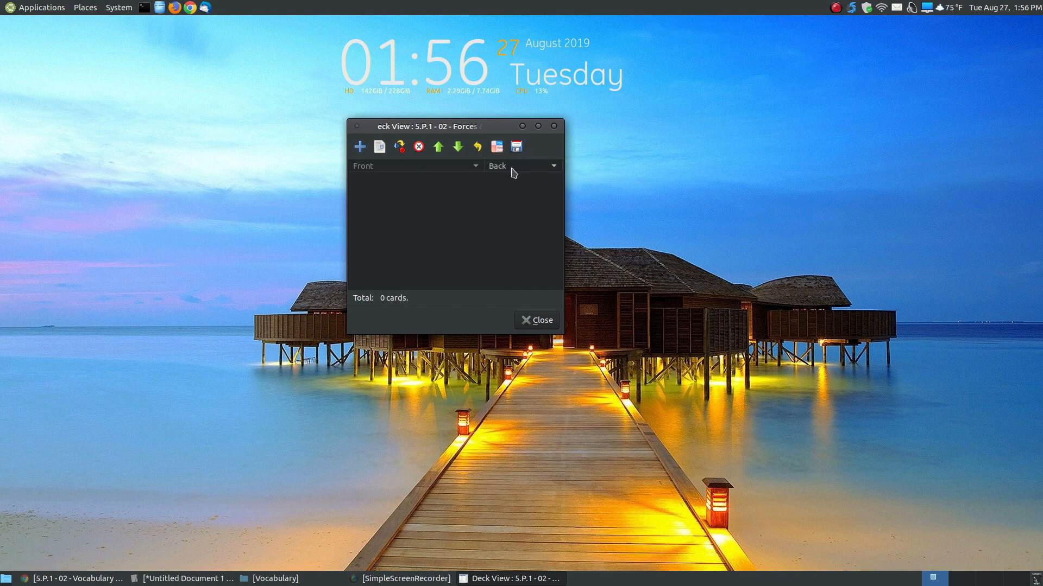
Step: Start a new card and copy the term "Balanced Force" from the gedit word list into its Front text
click(360, 147)
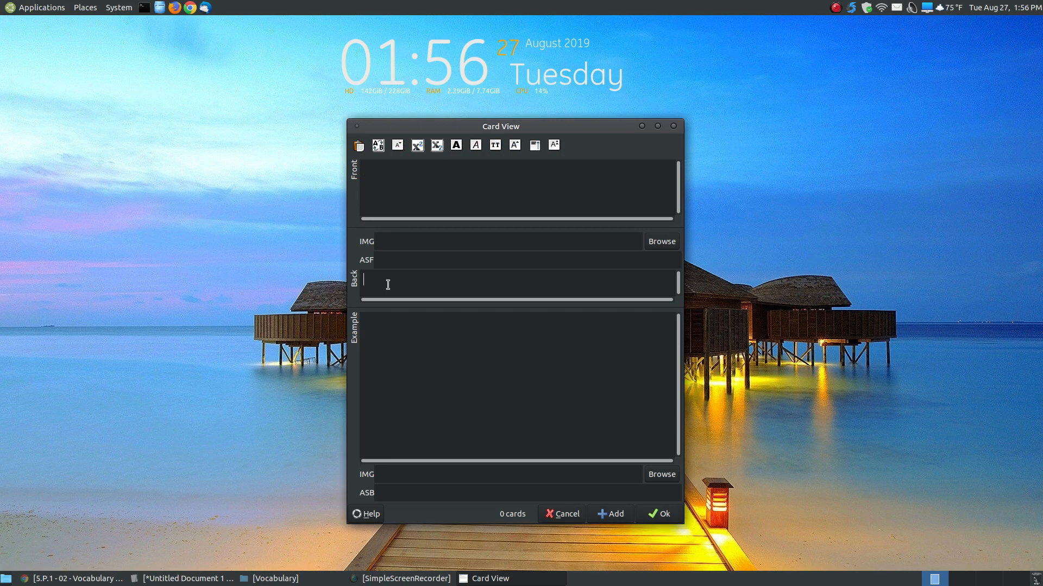
click(387, 241)
click(381, 494)
click(392, 188)
click(182, 578)
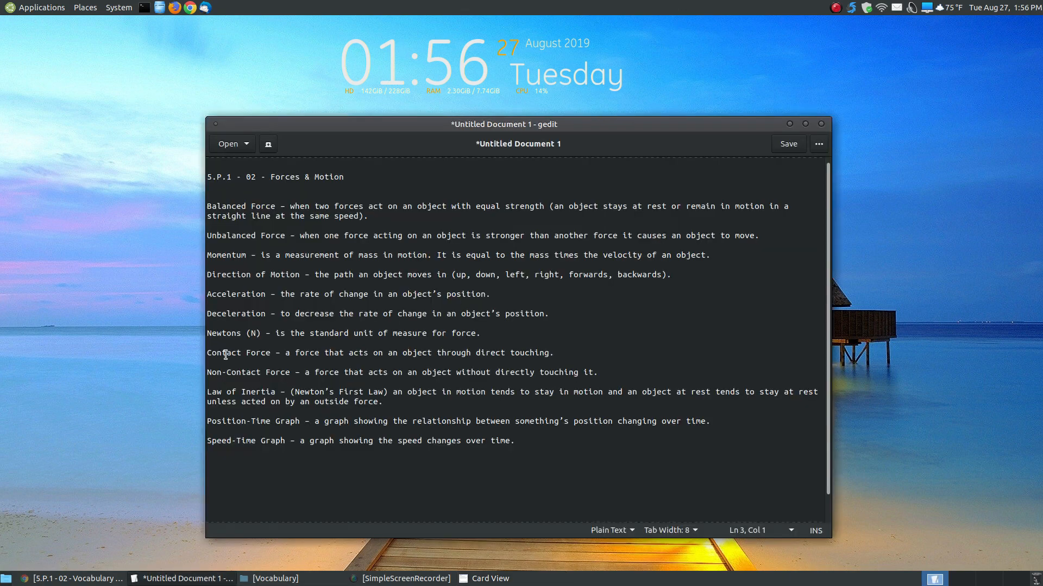
drag(275, 206, 206, 206)
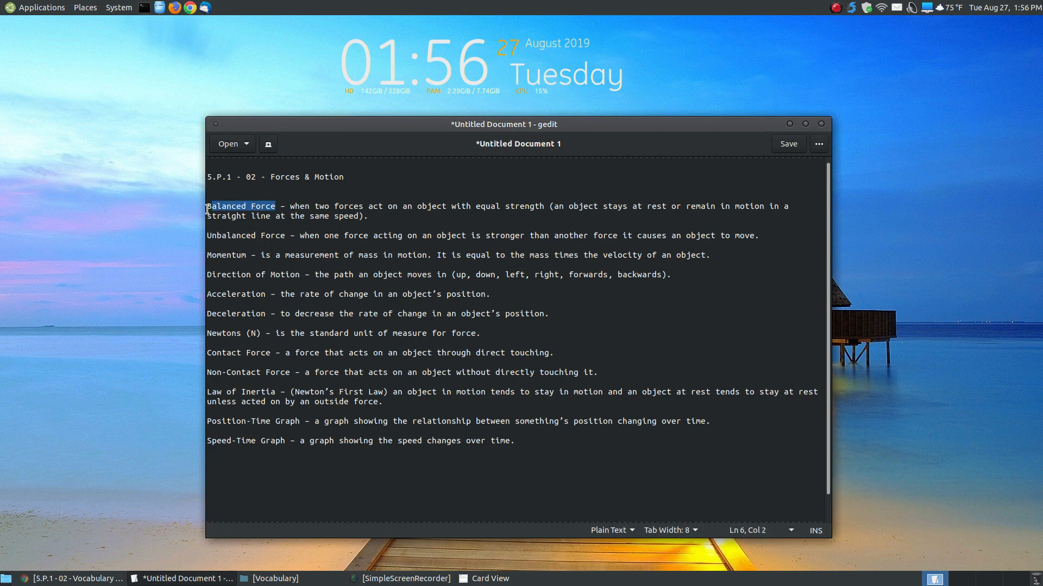
right_click(236, 205)
click(261, 252)
click(790, 124)
right_click(377, 175)
click(404, 209)
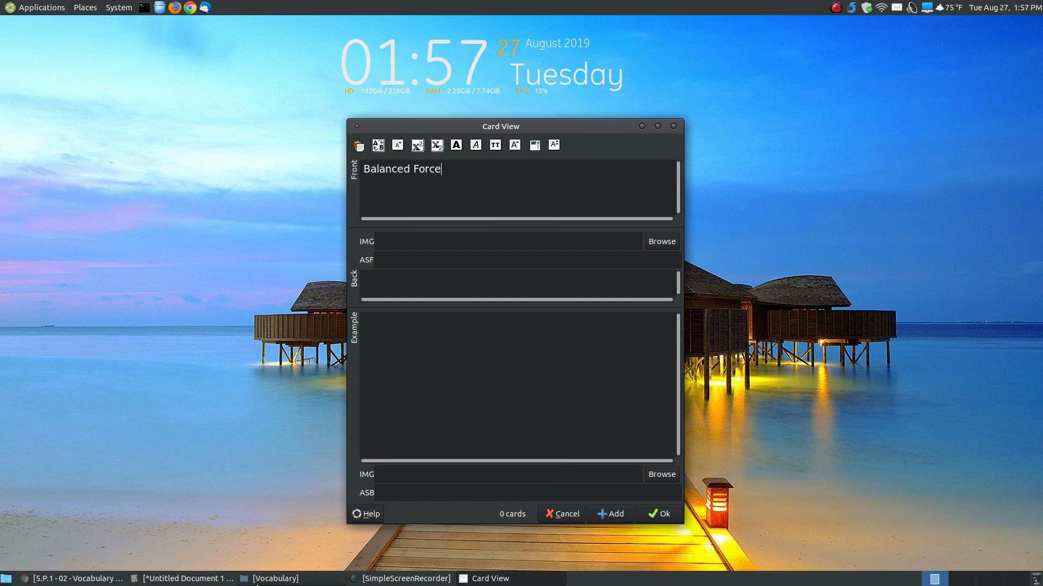
Step: Copy the Balanced Force definition from the gedit word list into the card's Back text
click(162, 578)
drag(290, 206, 371, 217)
right_click(368, 214)
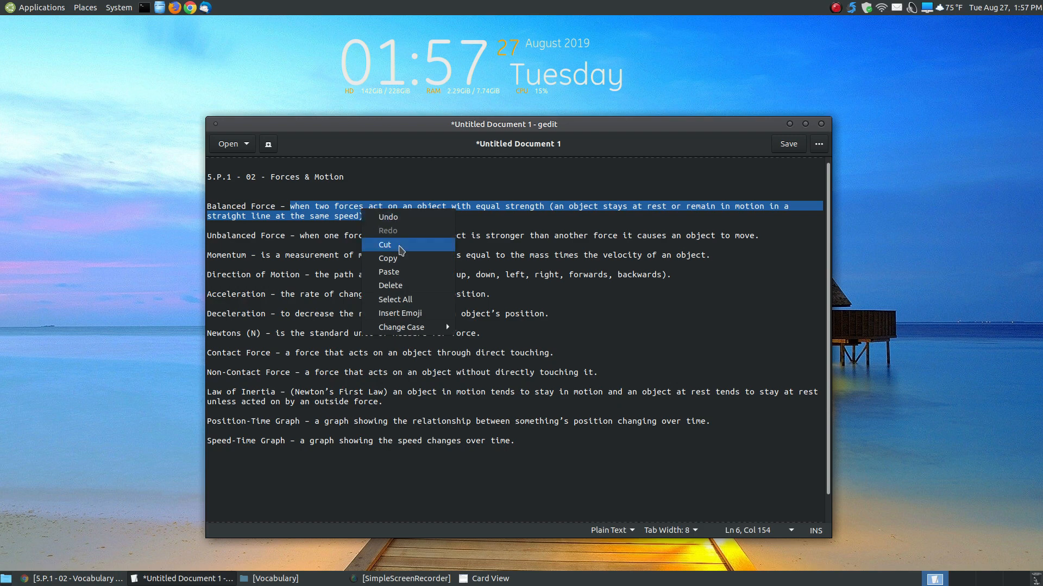
click(403, 254)
click(790, 124)
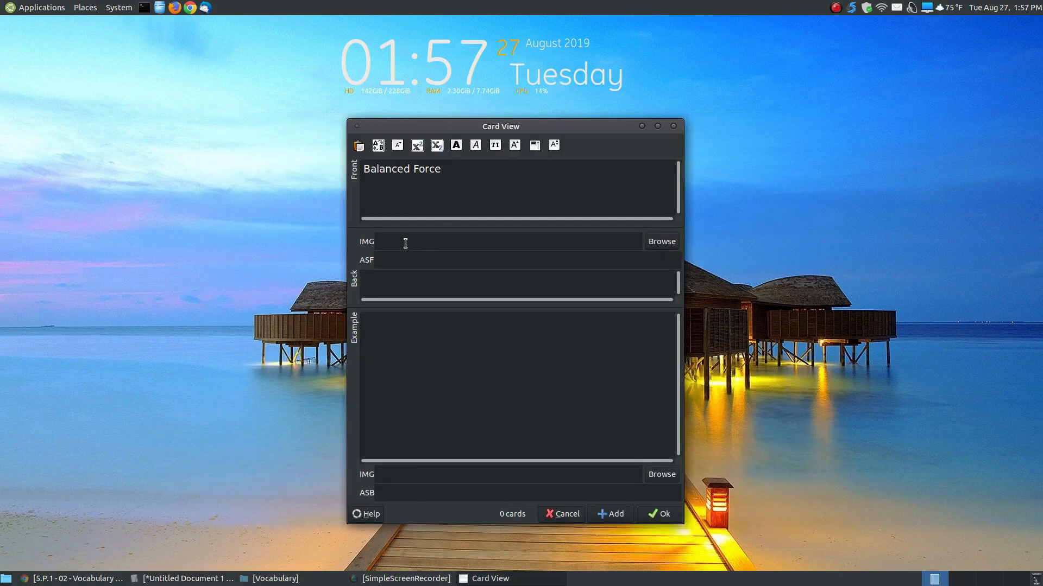
right_click(386, 282)
click(405, 317)
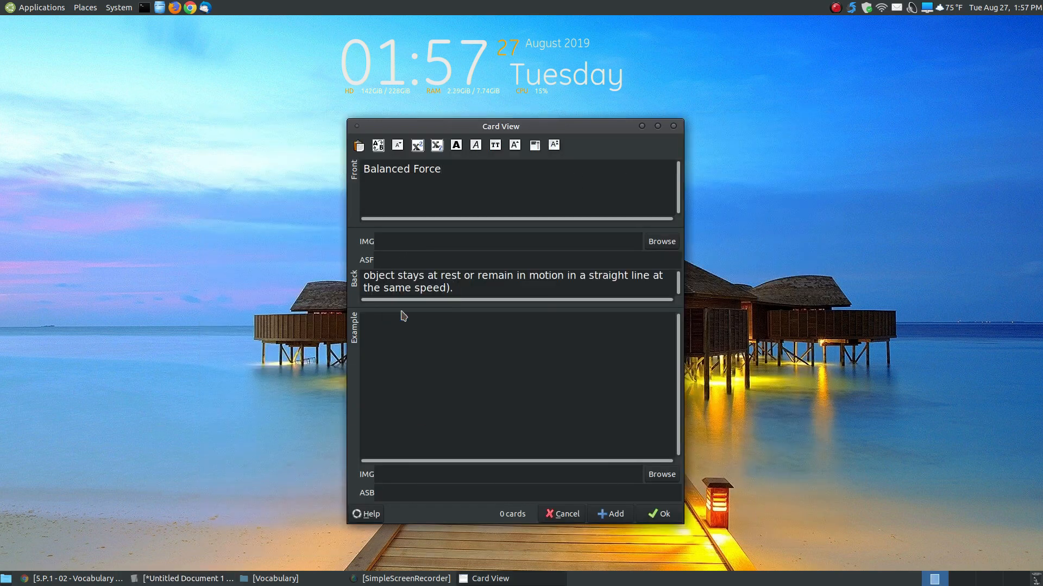
Step: Set balanced_forces.jpg from the pics/02 - Forces & Motion folder as the card's front image
click(568, 237)
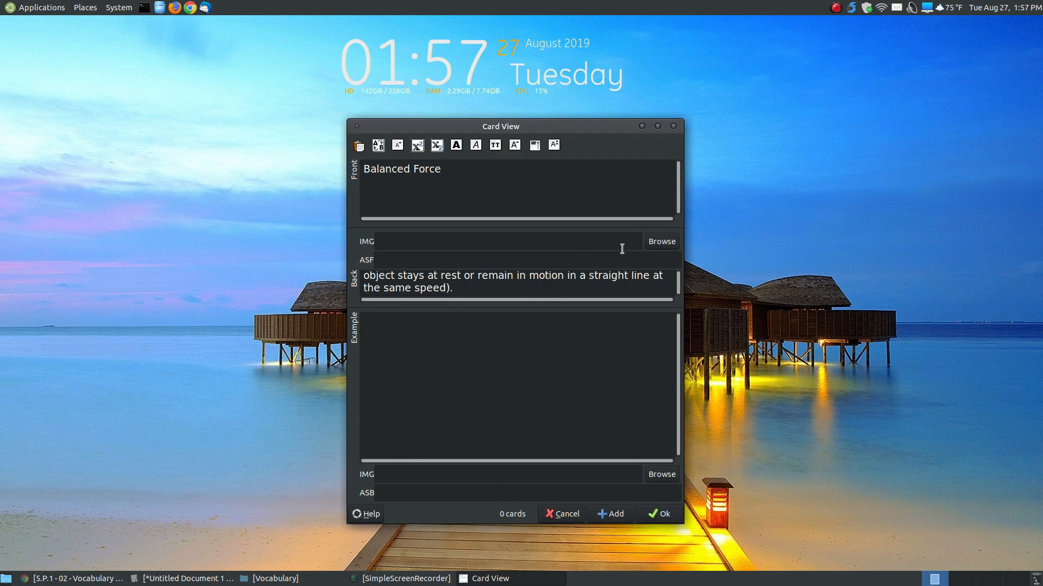
click(663, 242)
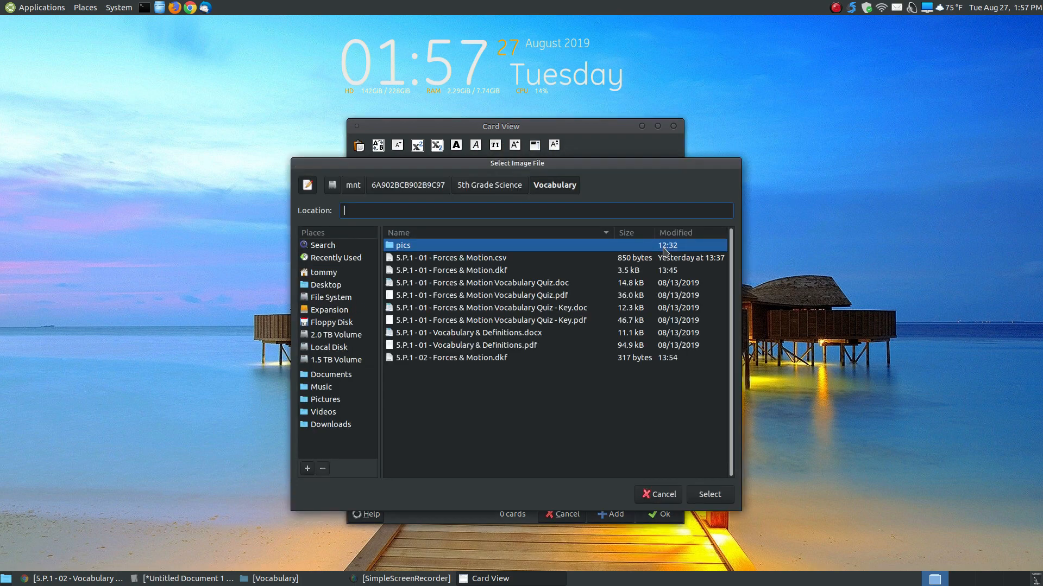
double_click(418, 248)
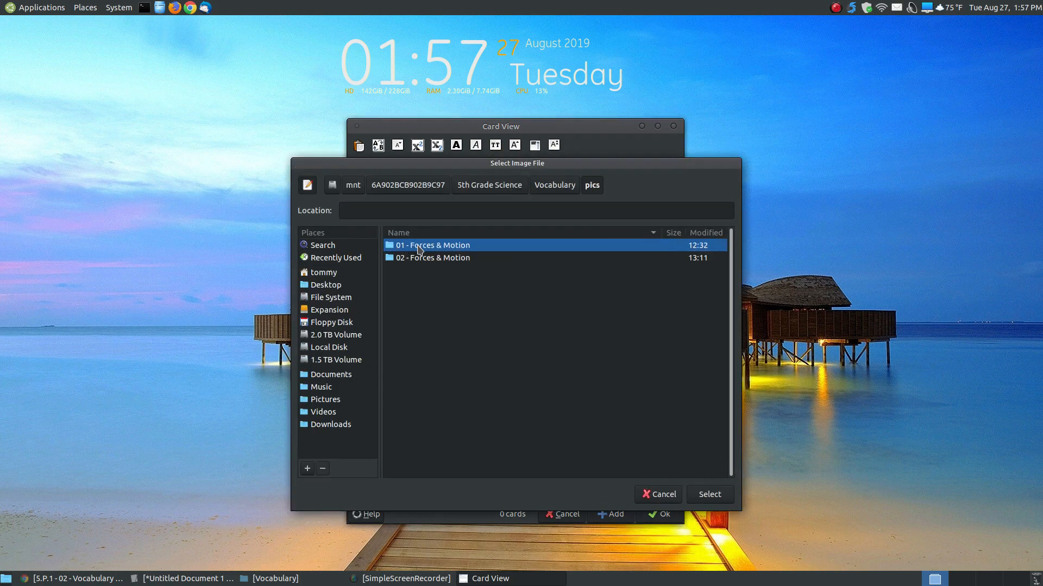
click(458, 260)
double_click(459, 261)
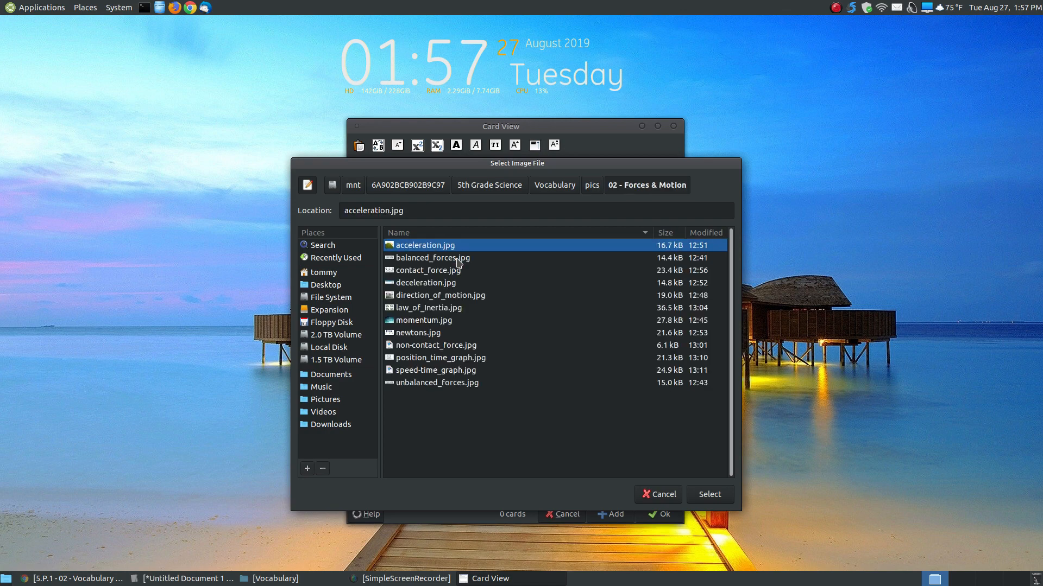
mouse_move(480, 167)
mouse_down()
mouse_move(509, 293)
mouse_move(495, 157)
mouse_up()
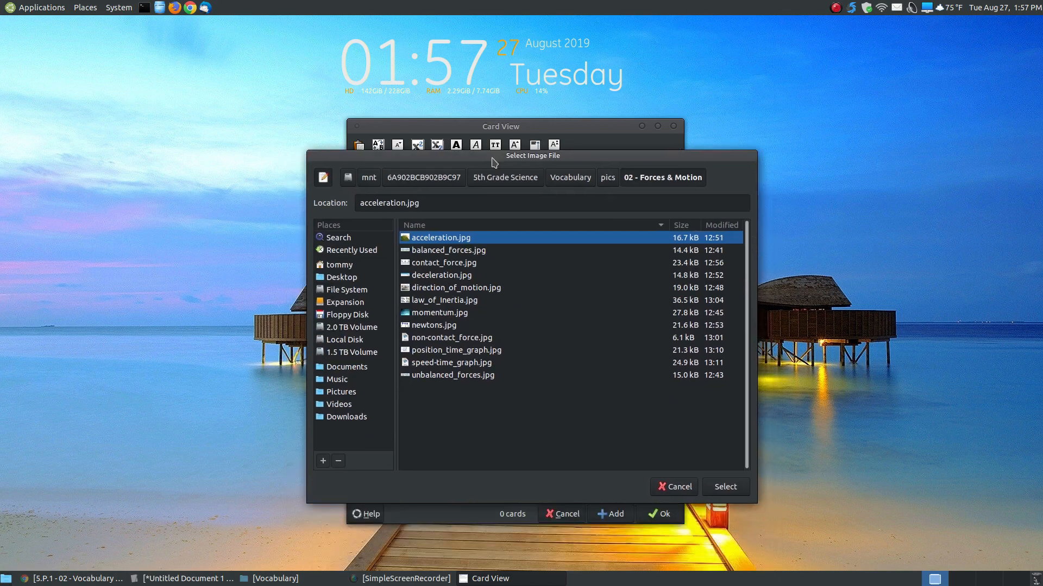
click(454, 251)
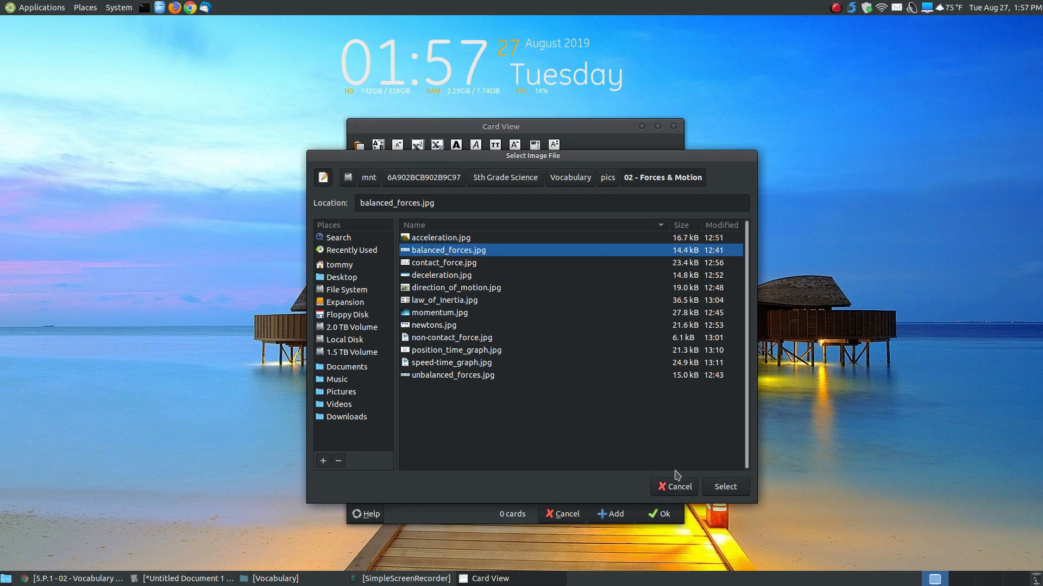
click(714, 488)
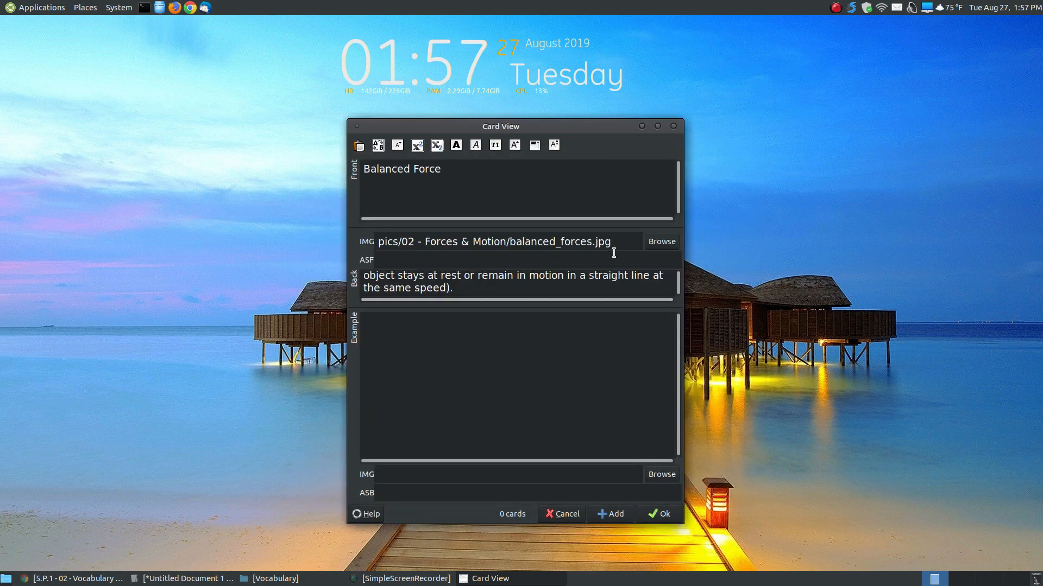
Step: Cut the image path out of the card's front image field
drag(612, 239, 362, 239)
right_click(423, 239)
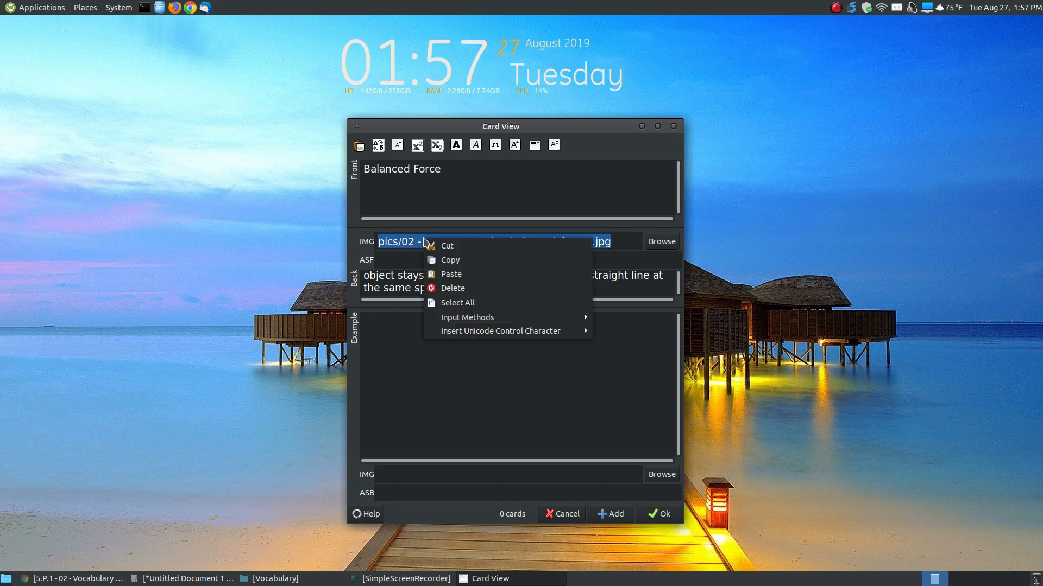
click(450, 244)
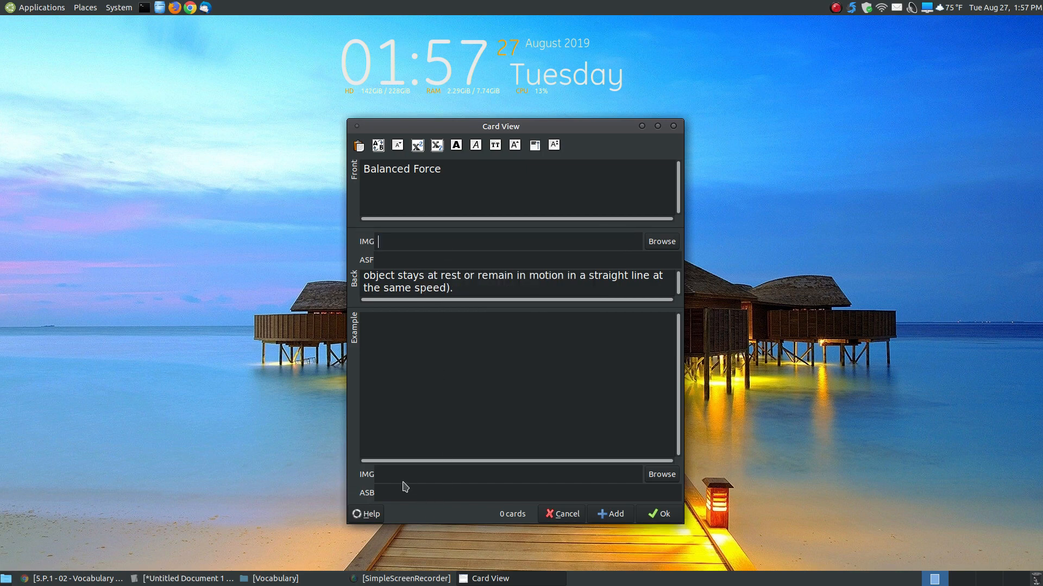
Step: Set balanced_forces.jpg from pics/02 - Forces & Motion as the Balanced Force card's back image and save the card to the deck
click(654, 477)
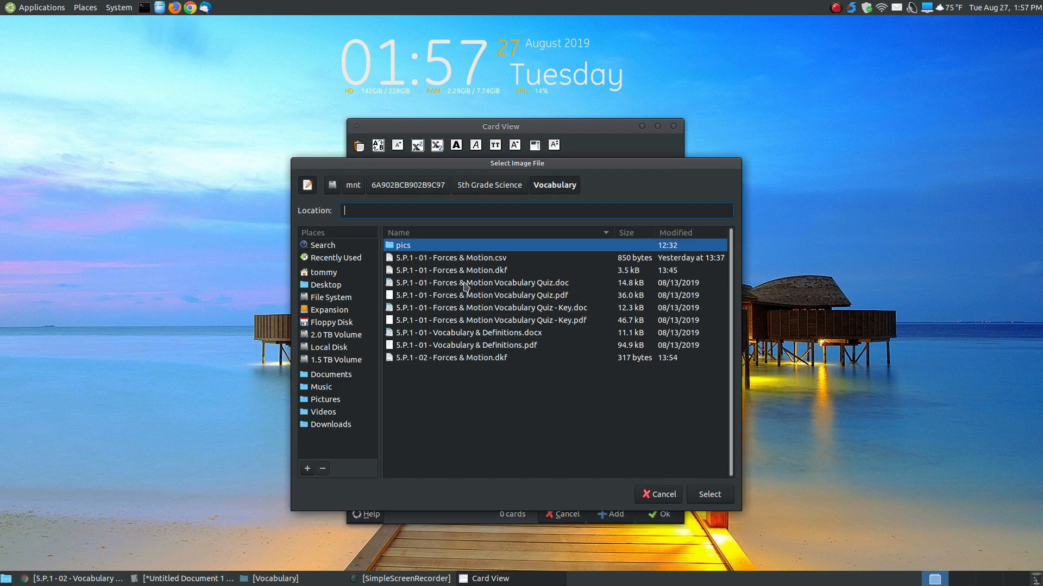
double_click(416, 247)
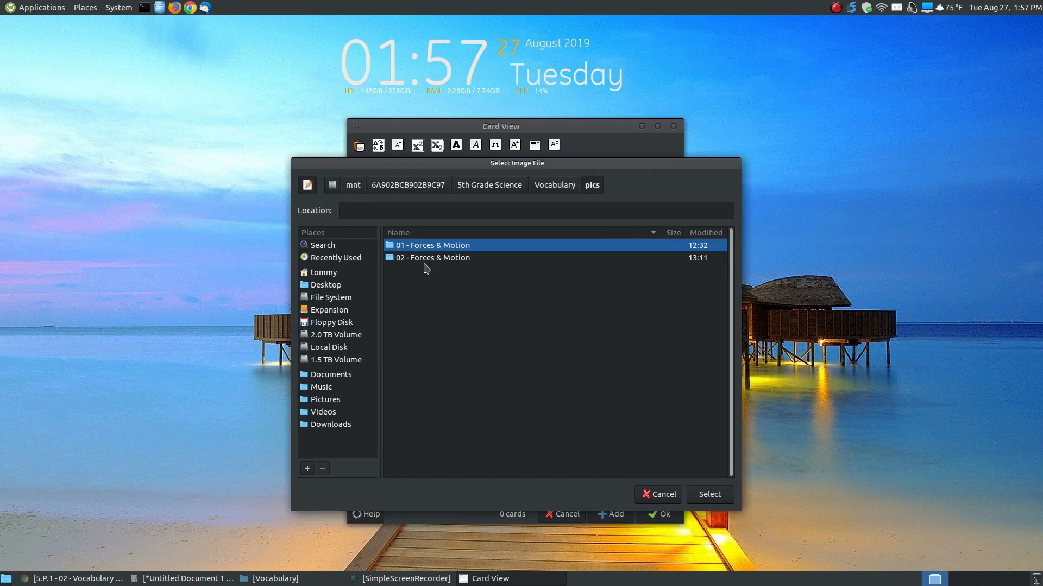
double_click(426, 258)
mouse_move(478, 163)
mouse_down()
mouse_move(476, 178)
mouse_move(469, 148)
mouse_up()
click(429, 250)
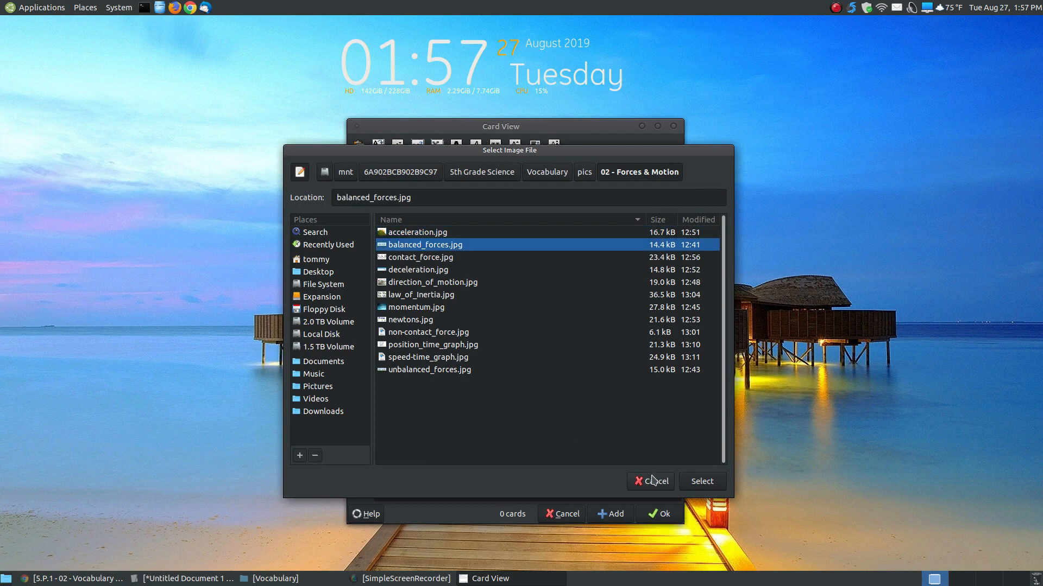
click(701, 483)
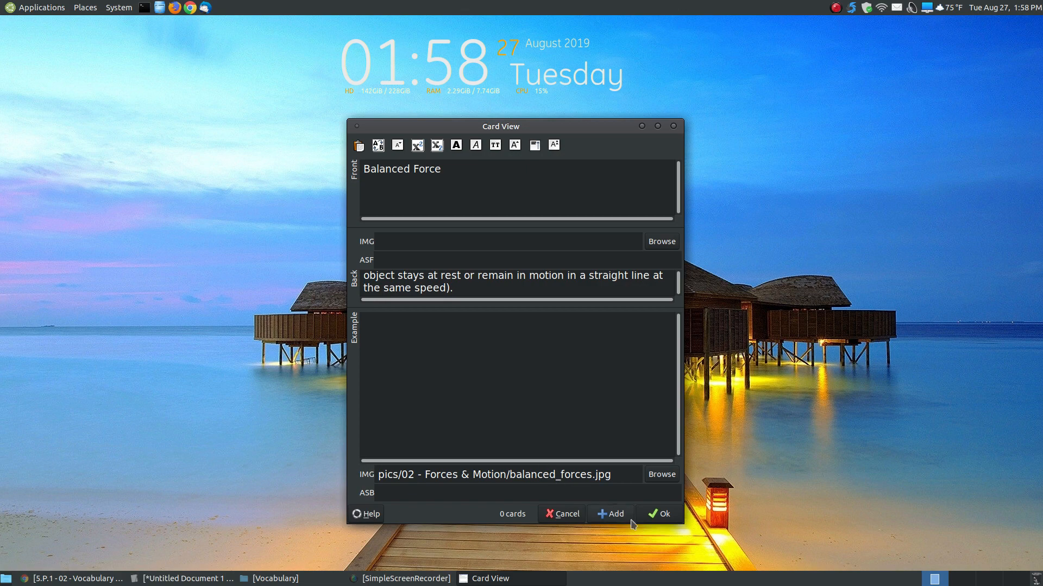
click(660, 514)
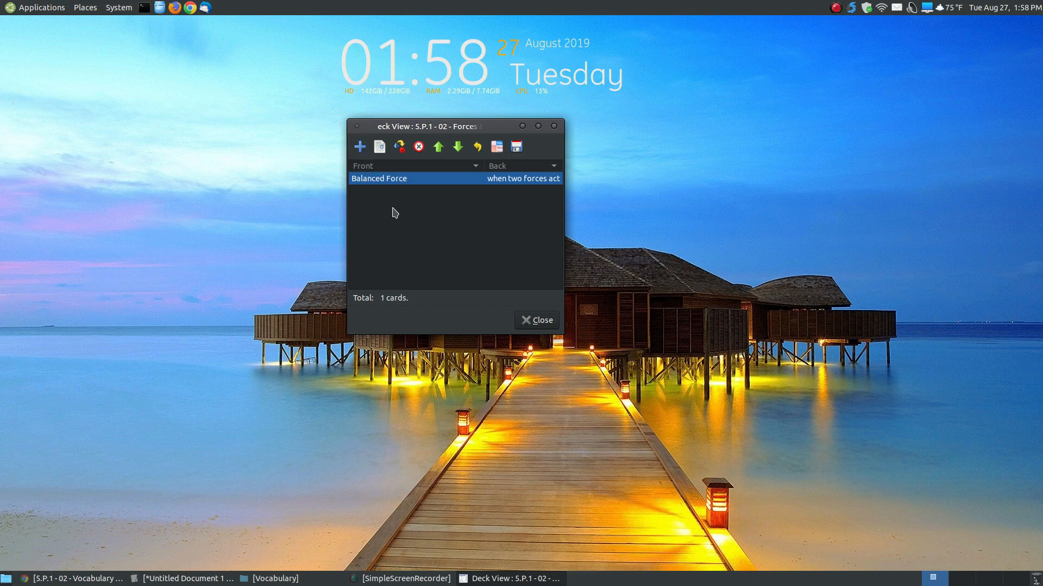
Step: Start another card and copy the term "Unbalanced Force" from the gedit word list into its Front text
click(363, 155)
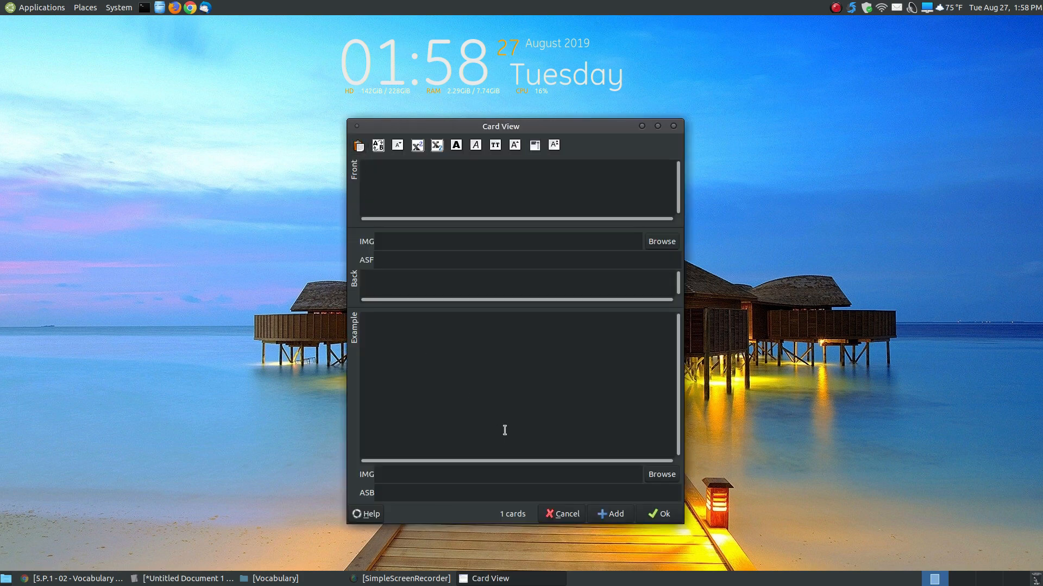
click(202, 579)
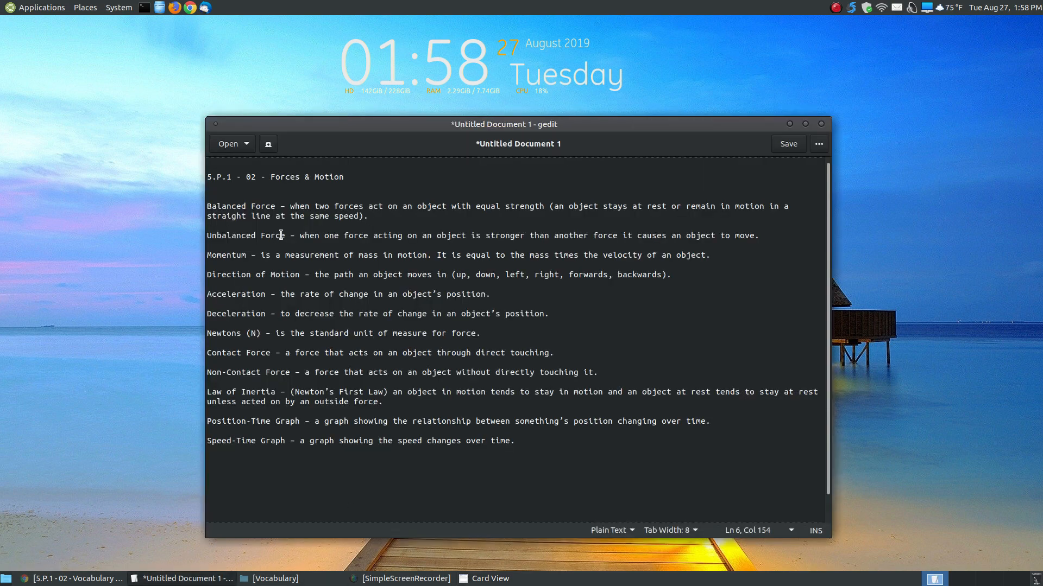
drag(284, 239, 205, 235)
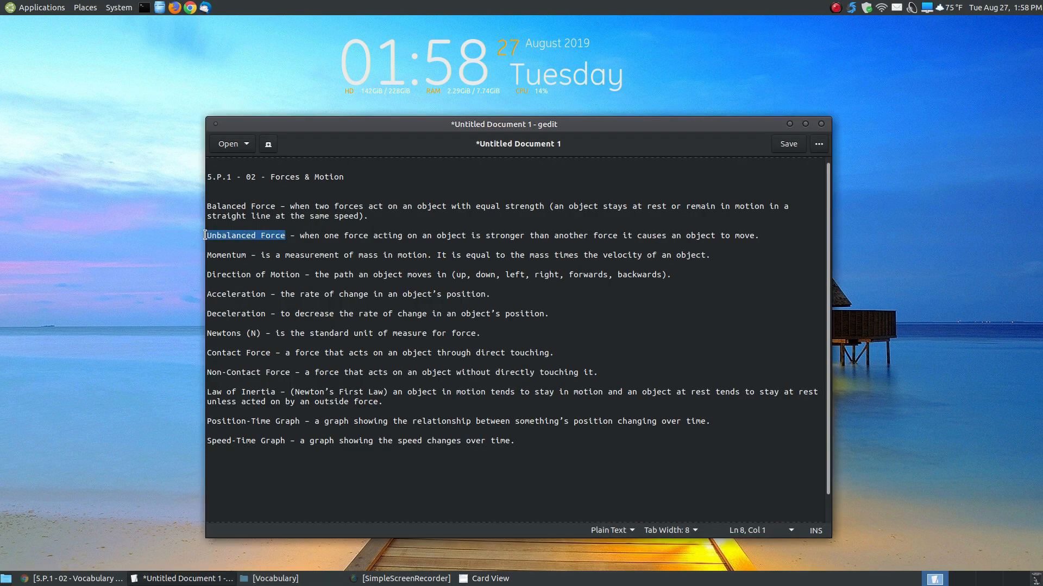
right_click(234, 235)
click(260, 284)
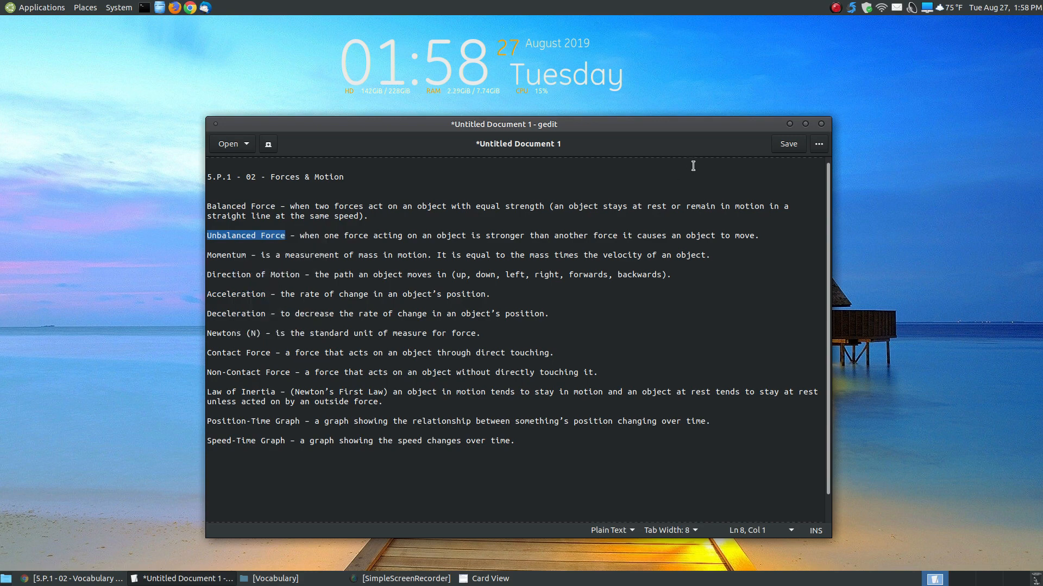
click(790, 123)
right_click(438, 183)
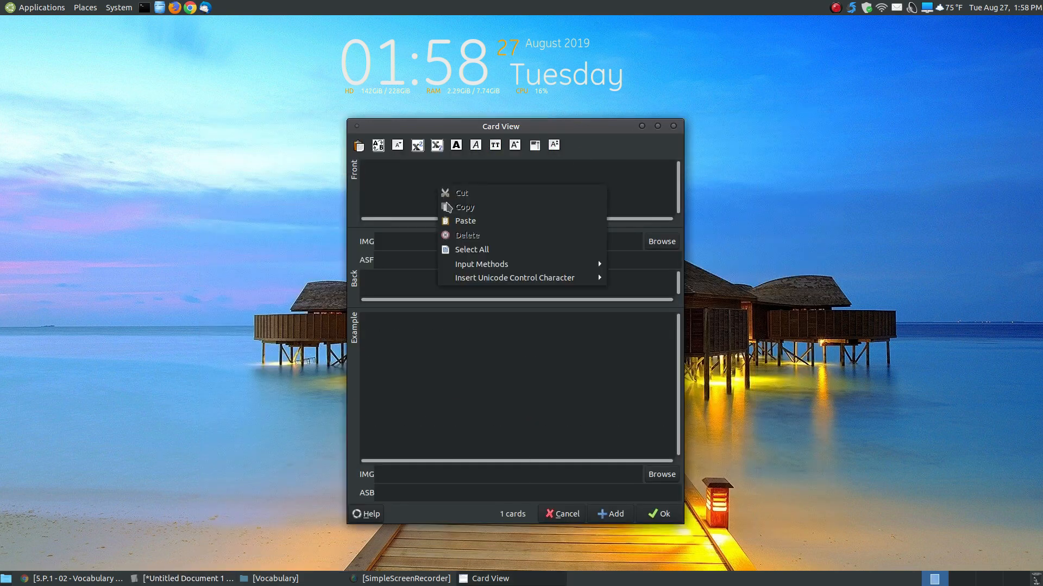
click(465, 220)
Step: Copy the Unbalanced Force definition from the gedit word list into the card's Back text
click(181, 578)
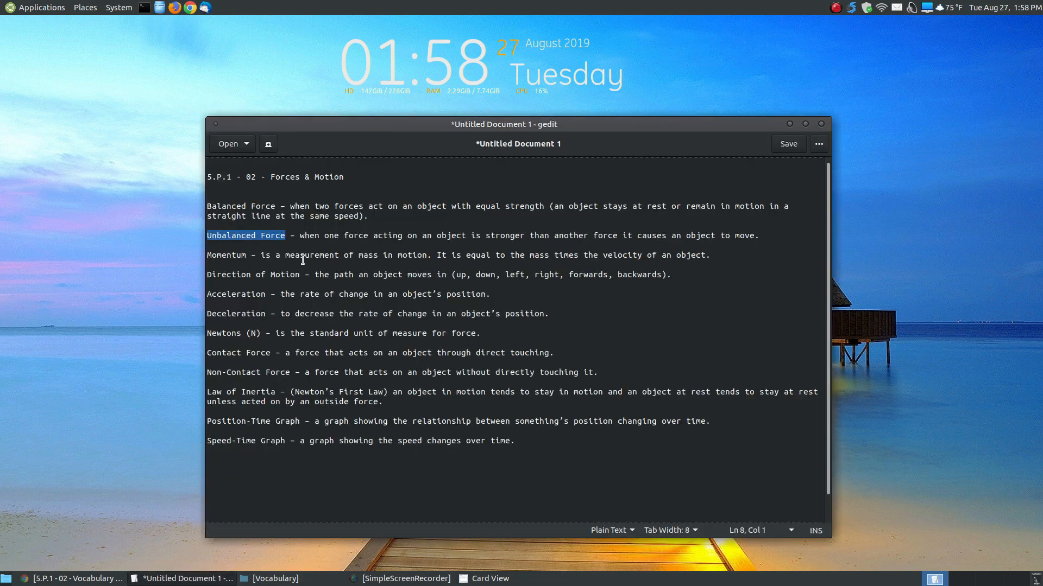
drag(299, 235, 761, 238)
right_click(757, 235)
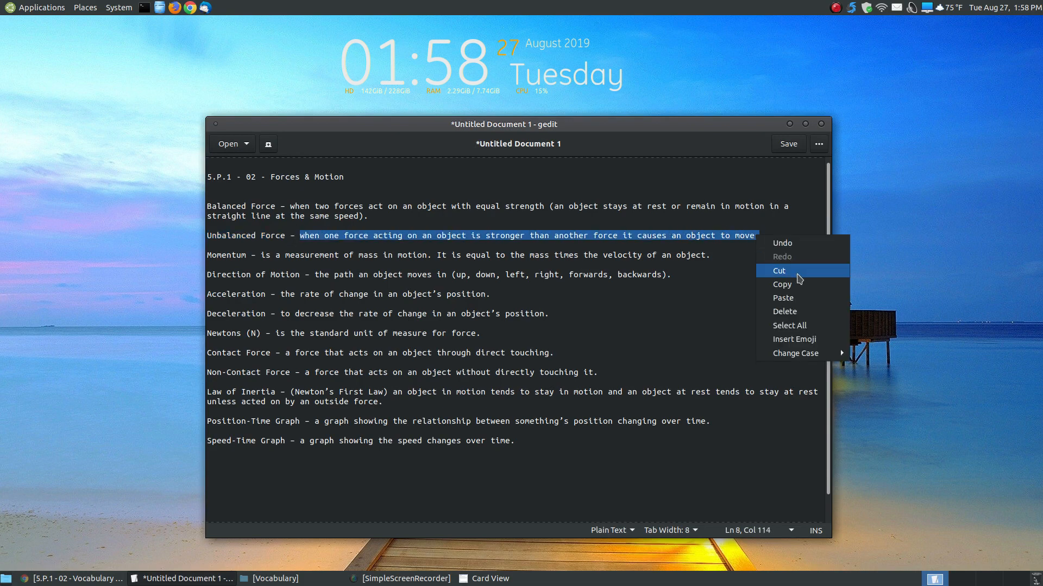
click(774, 288)
click(790, 125)
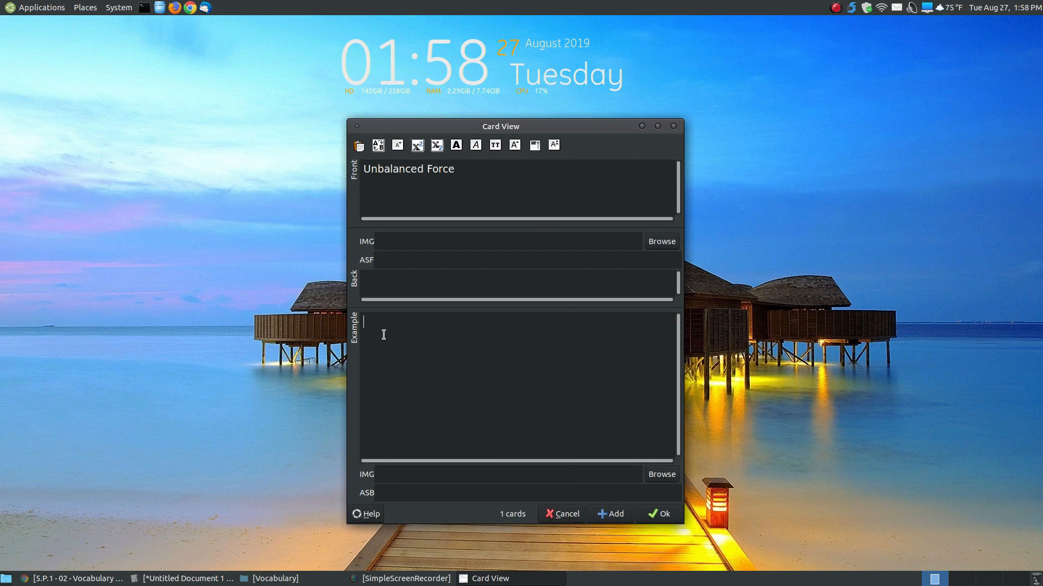
right_click(377, 282)
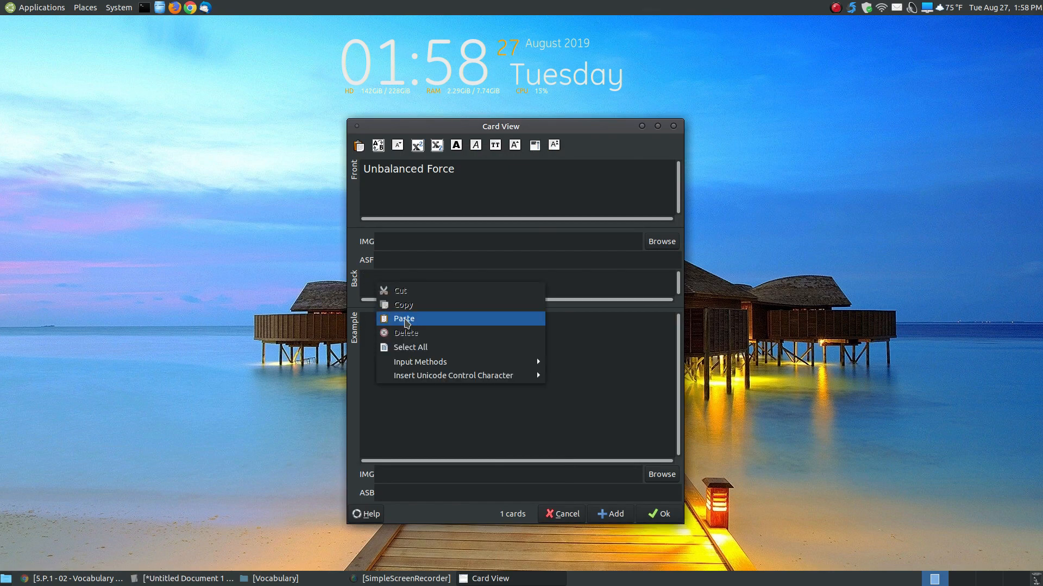
click(405, 321)
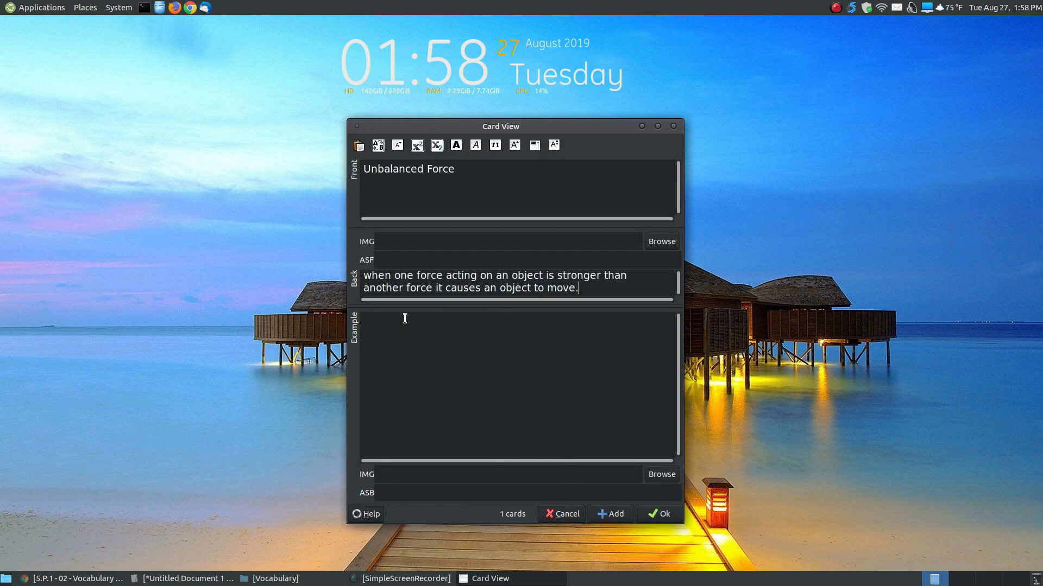
Step: Set unbalanced_forces.jpg from pics/02 - Forces & Motion as the back image and add the card, continuing with a blank one
click(660, 480)
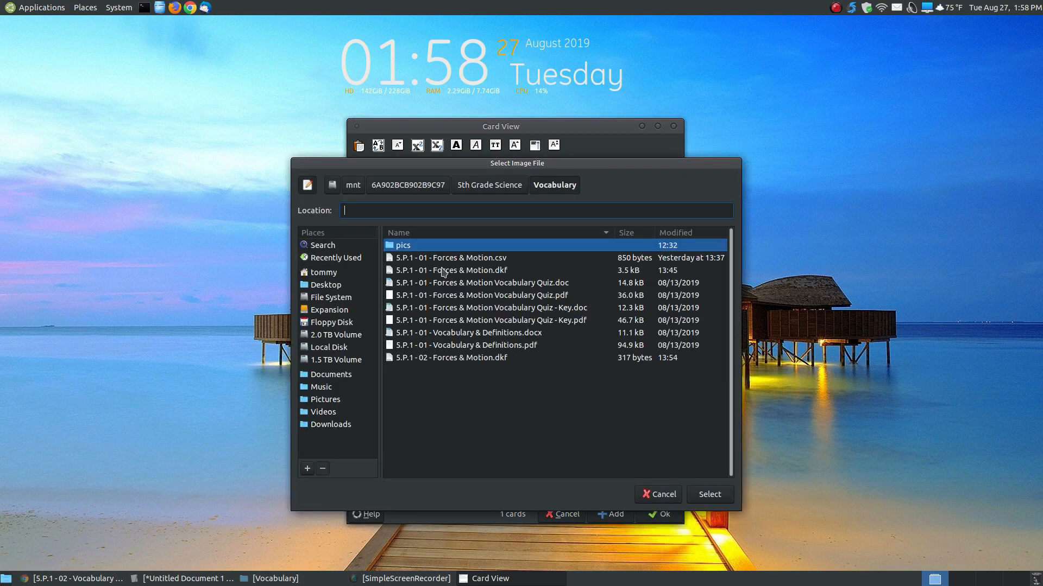
double_click(411, 247)
double_click(411, 259)
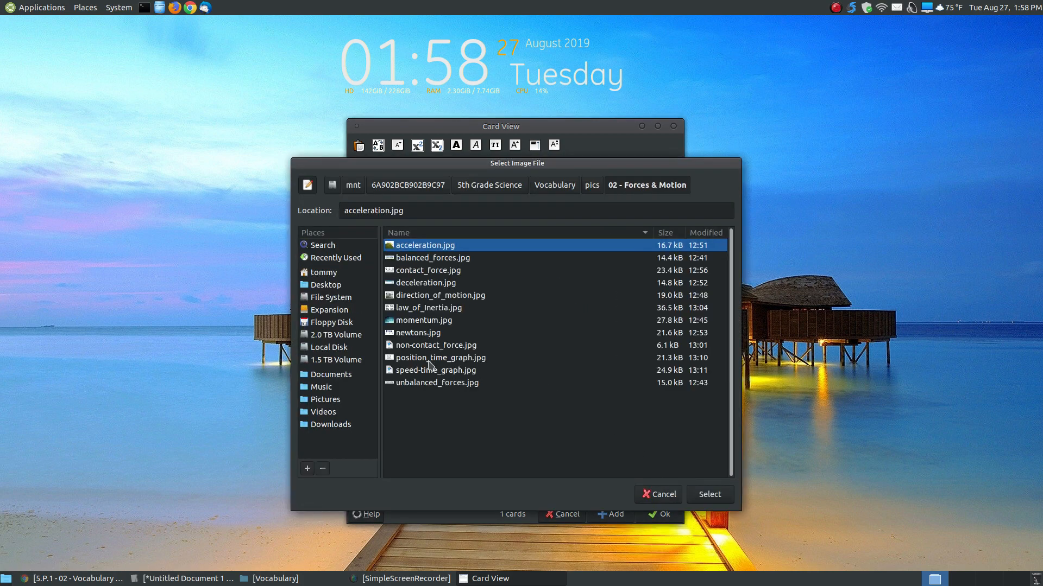
click(429, 384)
click(693, 495)
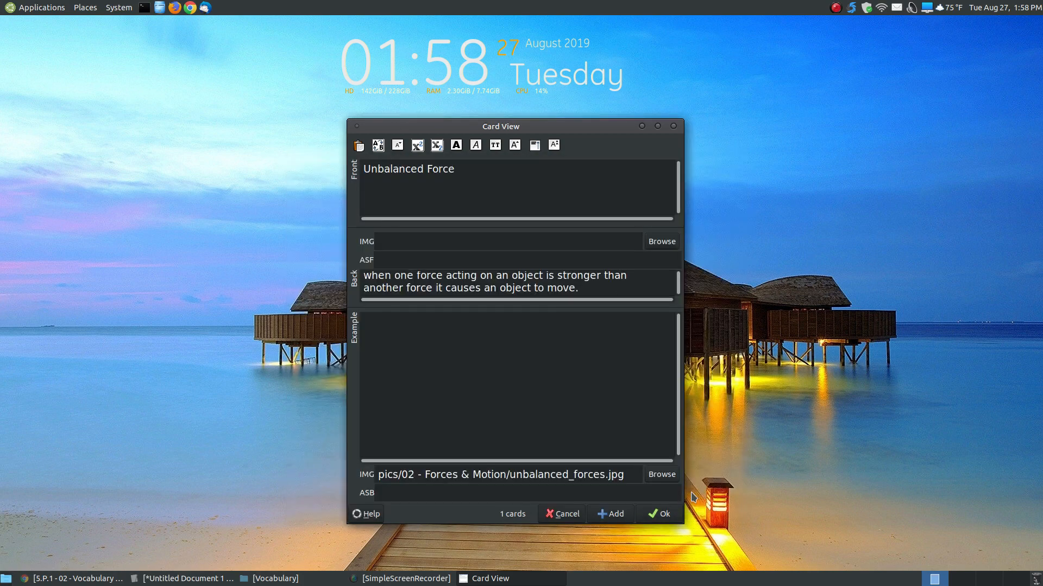
click(631, 515)
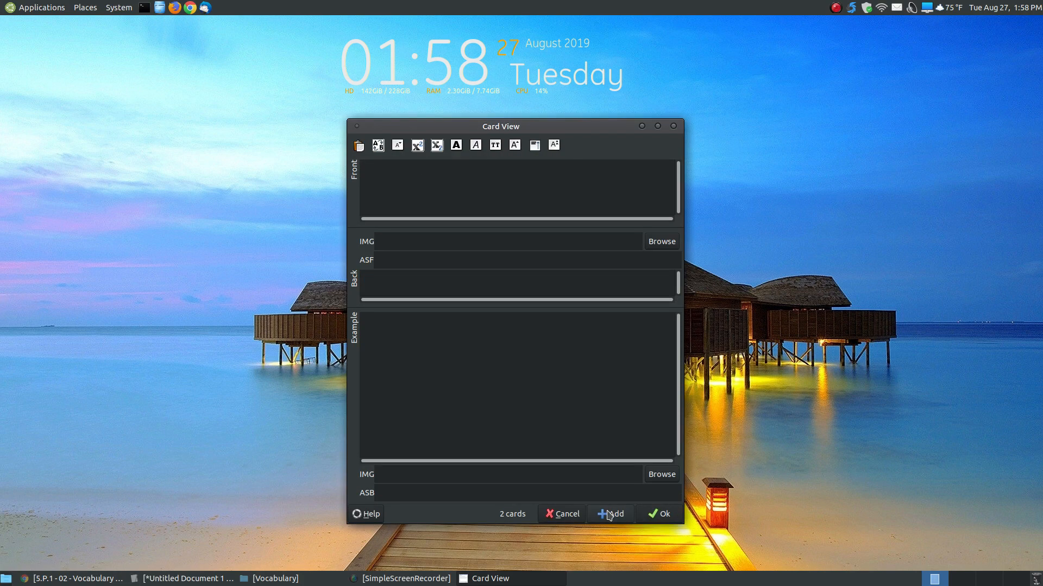
Step: Copy the term "Momentum" from the gedit word list into the blank card's Front text
click(183, 583)
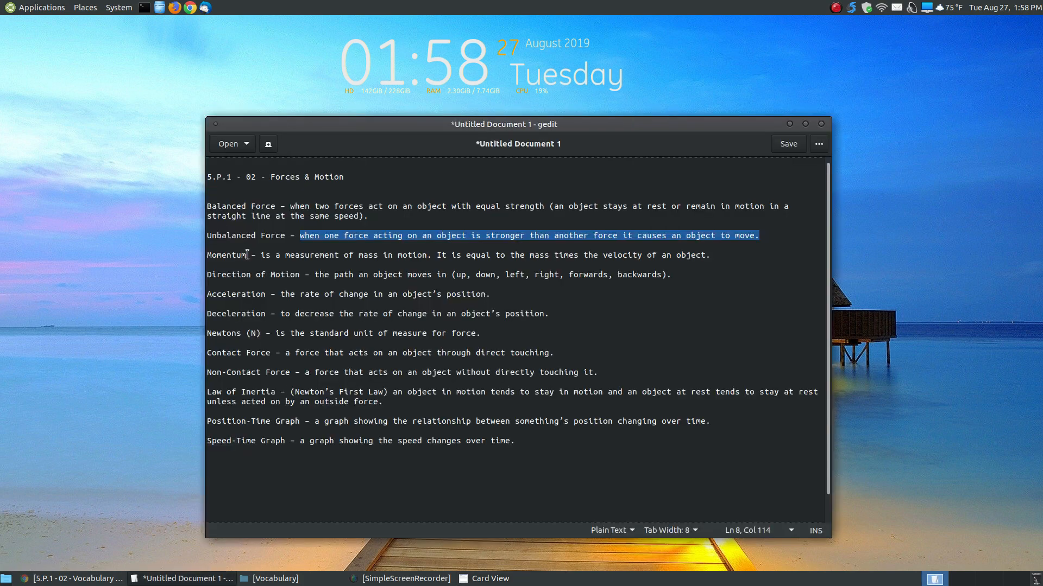
drag(247, 255, 158, 256)
right_click(219, 257)
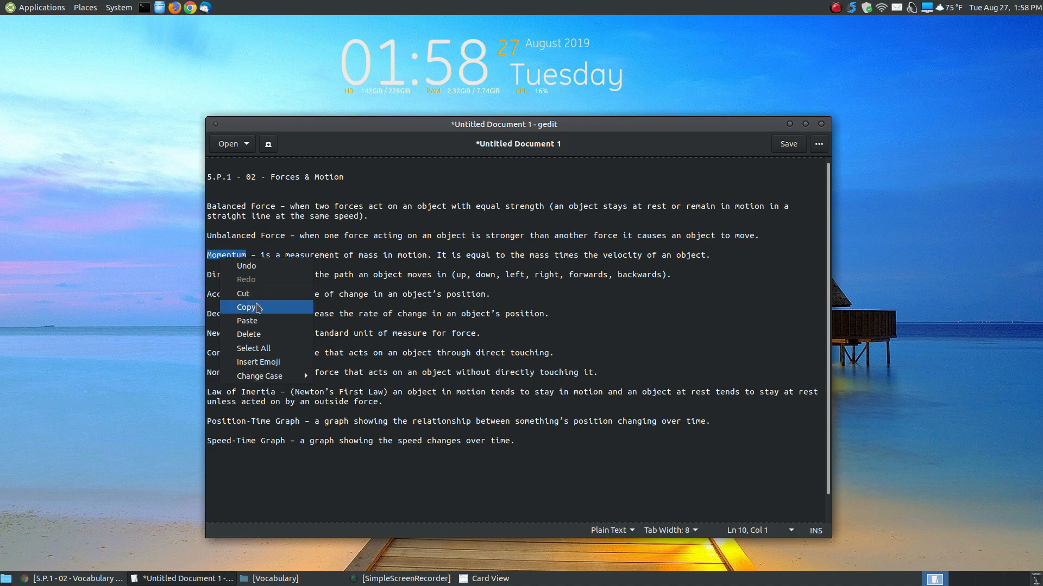
click(259, 307)
click(789, 125)
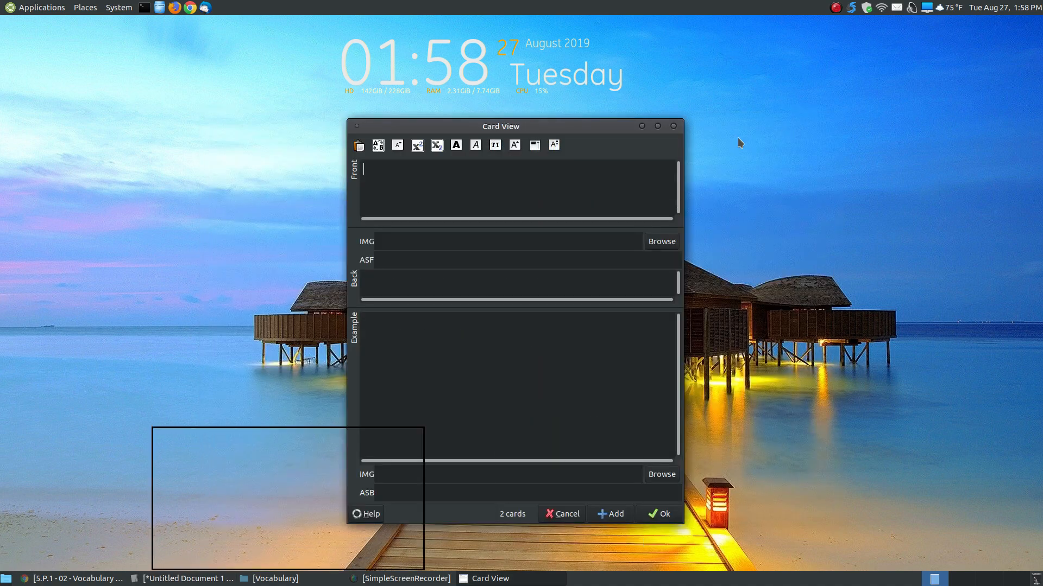
right_click(385, 177)
click(394, 215)
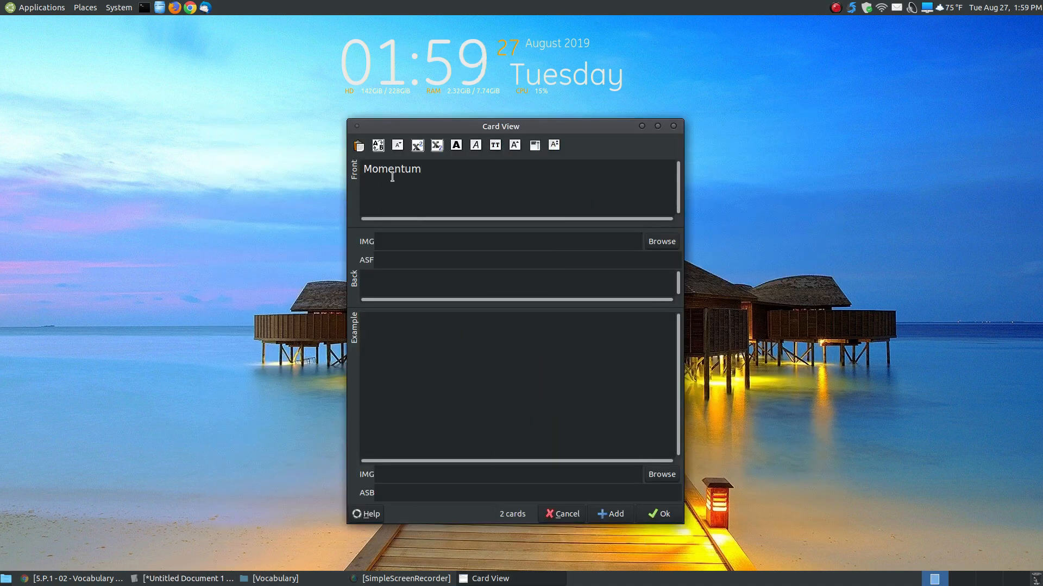
Step: Copy the Momentum definition from the gedit word list into the card's Back text
click(182, 579)
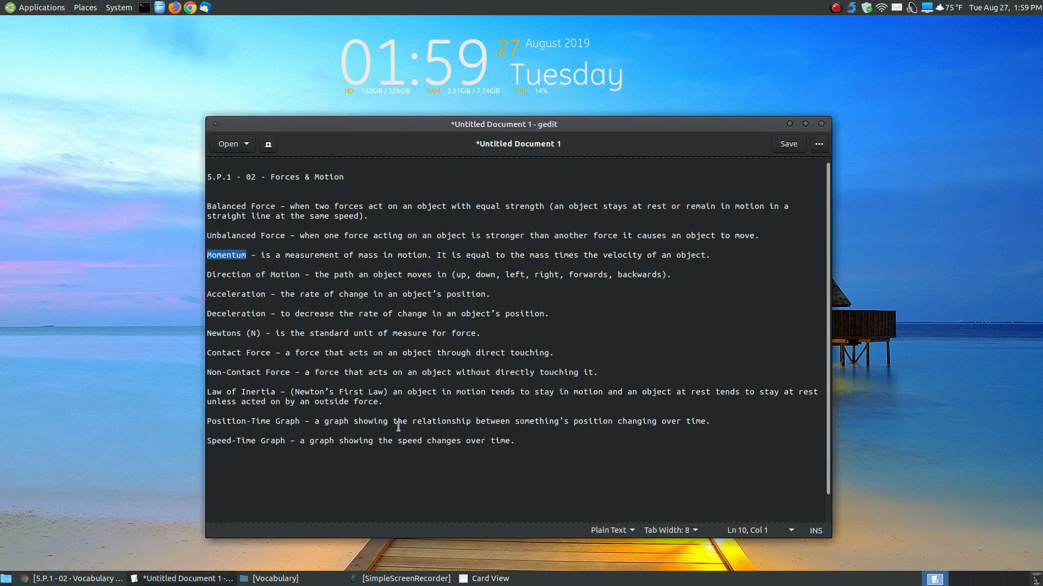
drag(720, 261, 266, 253)
right_click(263, 254)
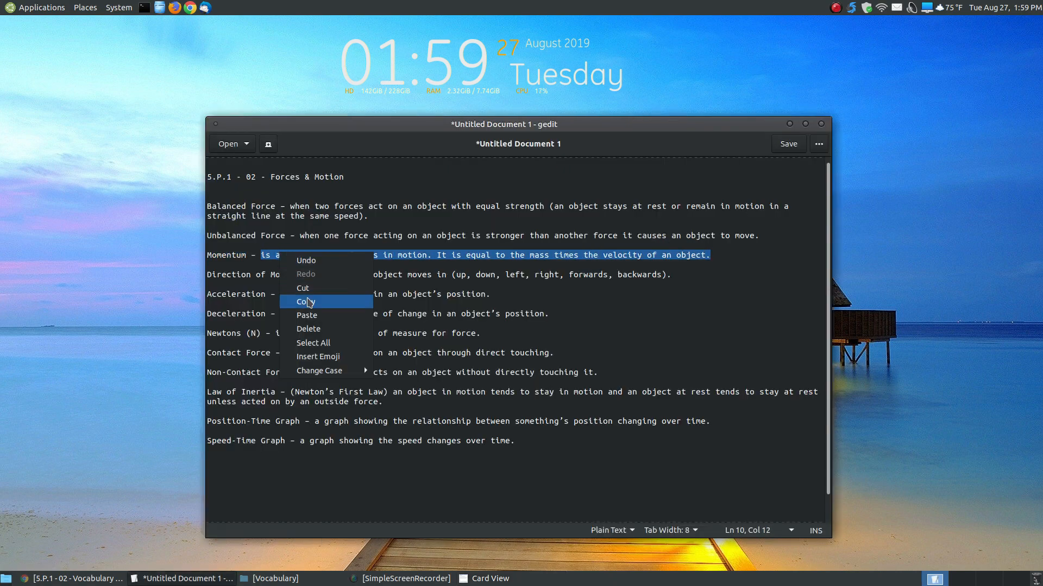
click(304, 302)
click(789, 125)
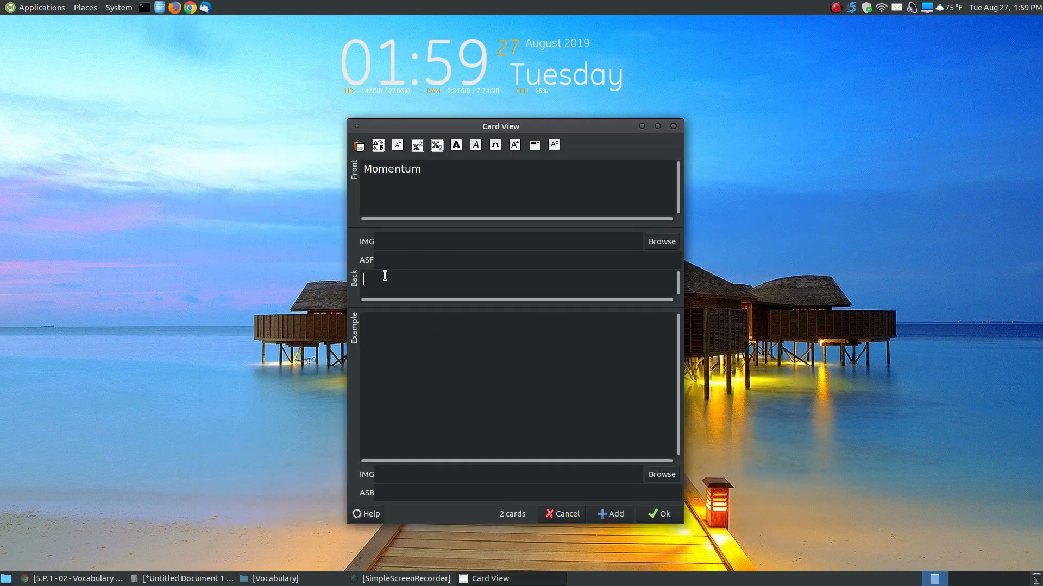
right_click(385, 276)
click(410, 310)
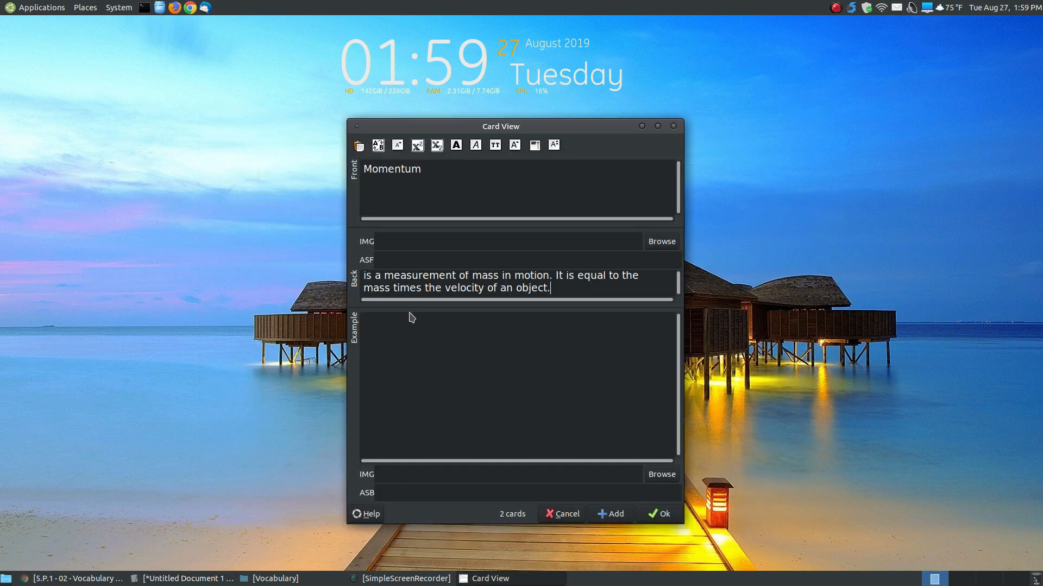
Step: Set momentum.jpg from pics/02 - Forces & Motion as the Momentum card's back image and save the card to the deck
click(666, 474)
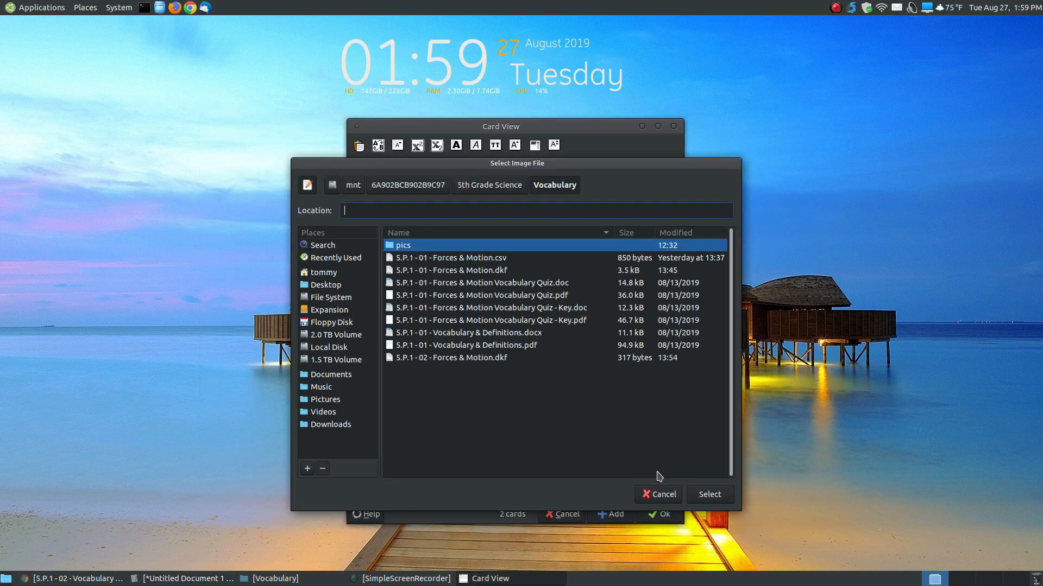
double_click(434, 246)
double_click(427, 260)
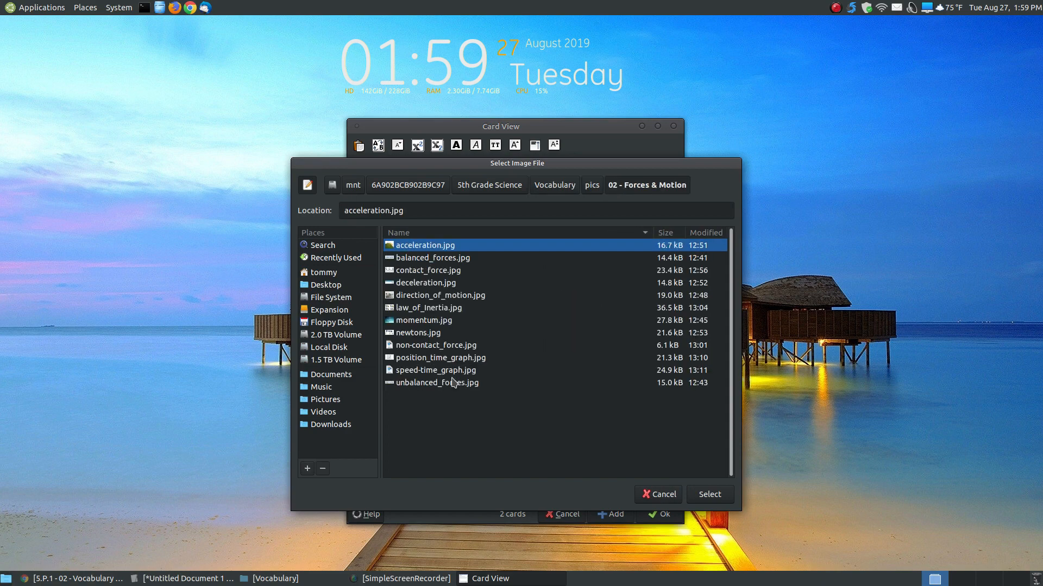
click(434, 320)
click(706, 494)
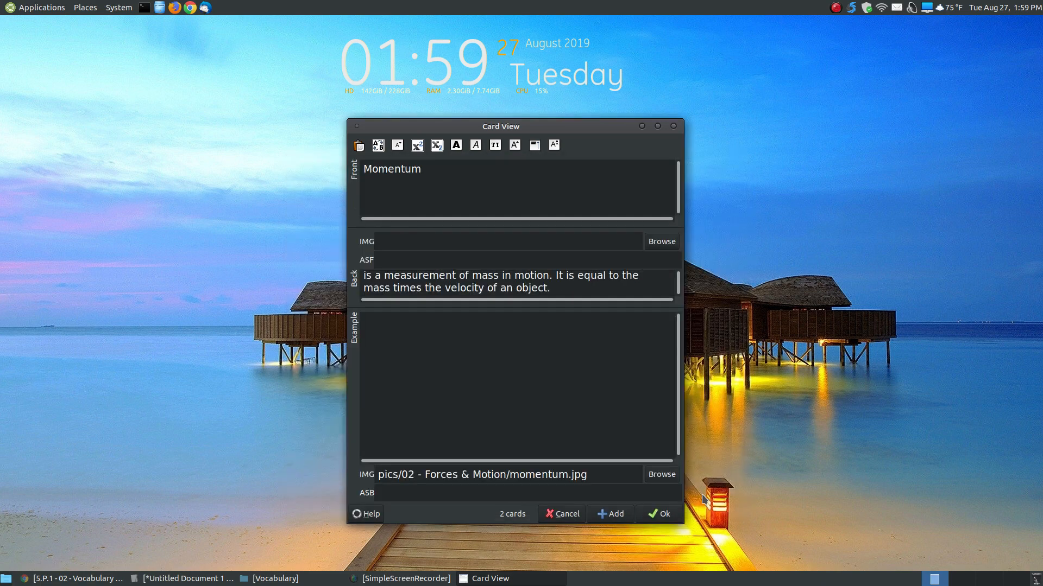
click(657, 514)
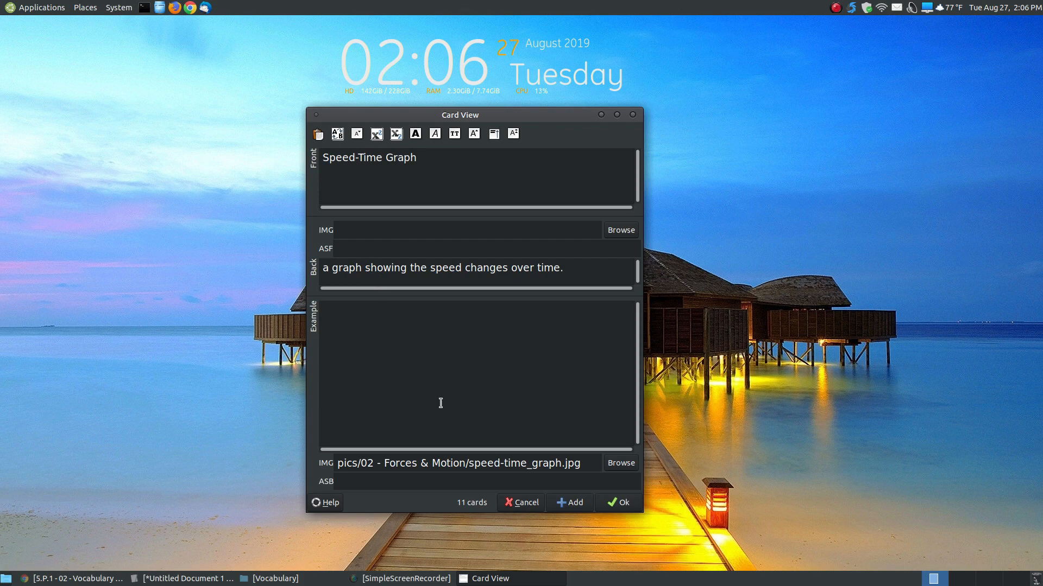
Step: Save the Speed-Time Graph card, enlarge the deck list to show every card, and close the deck view
click(611, 504)
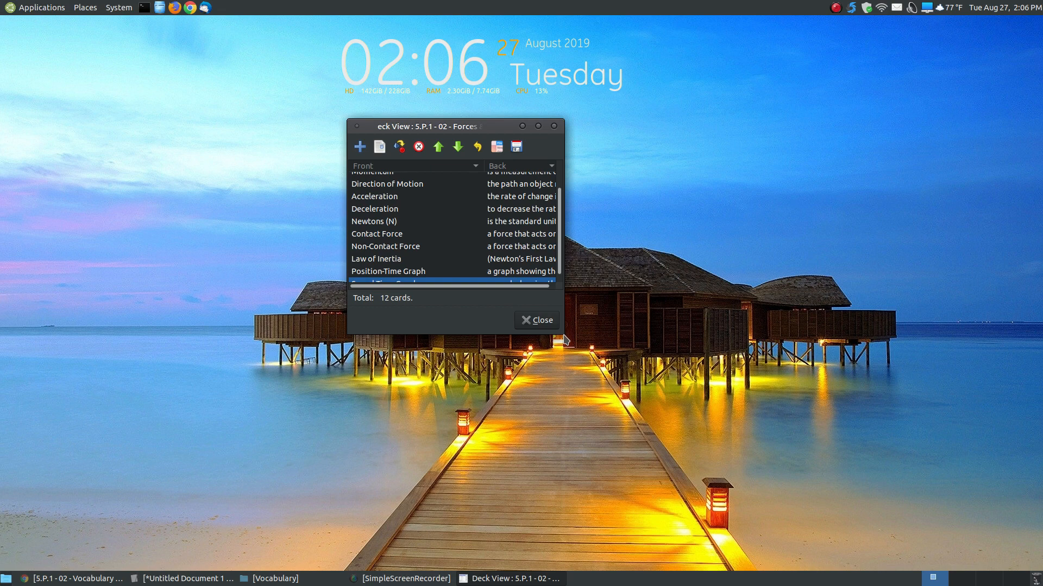
drag(564, 337, 750, 481)
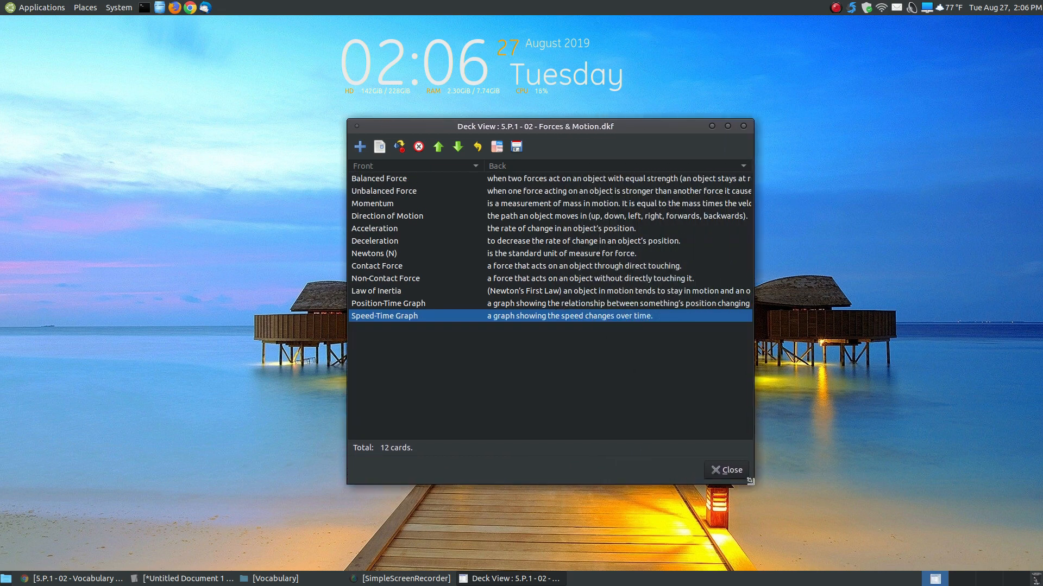
drag(569, 130, 503, 119)
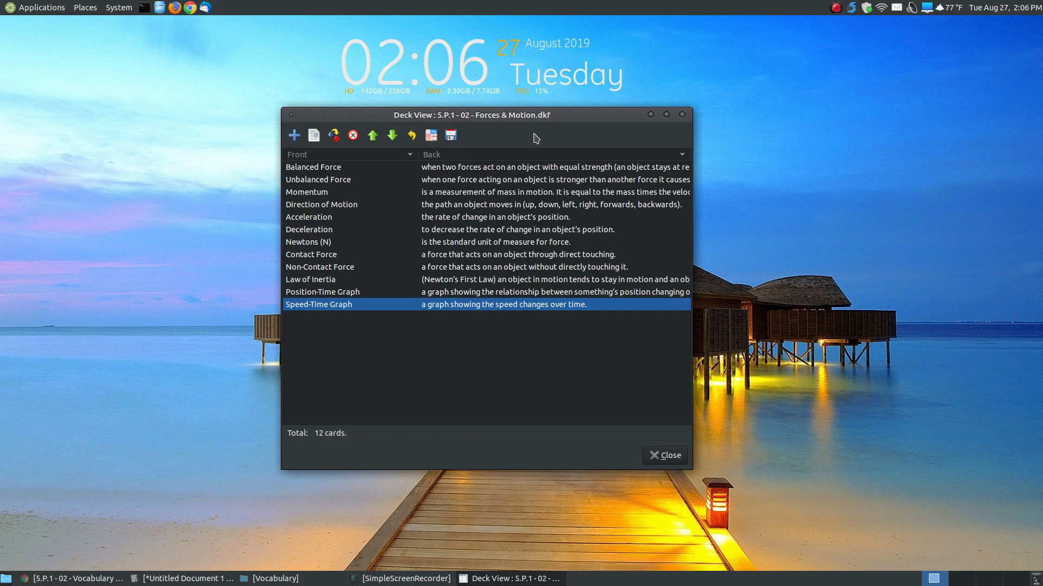
click(658, 458)
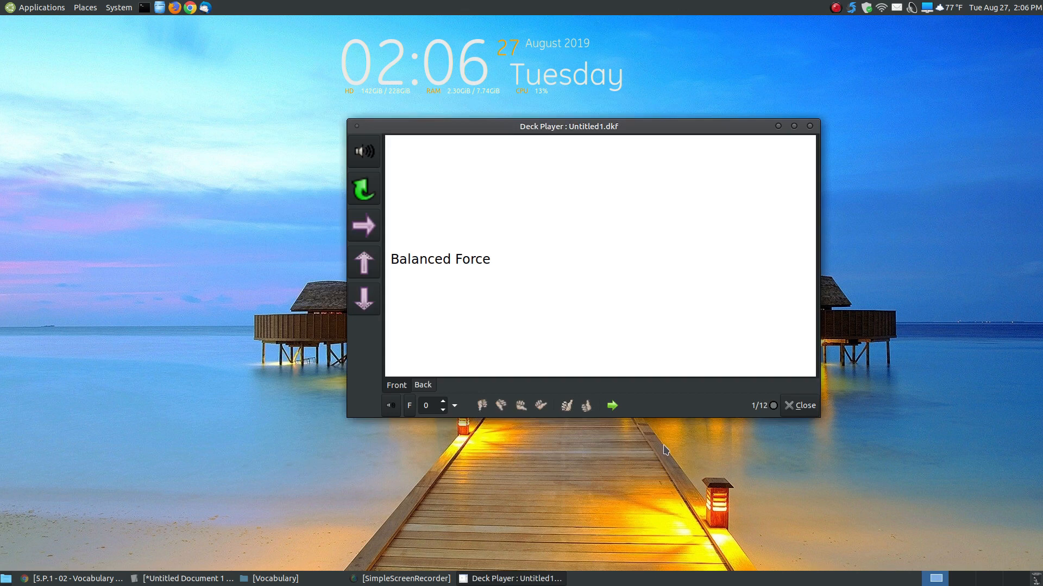
Step: Play the deck, checking the front and back of the cards from Balanced Force through Direction of Motion, and advance to Acceleration
drag(588, 132, 493, 120)
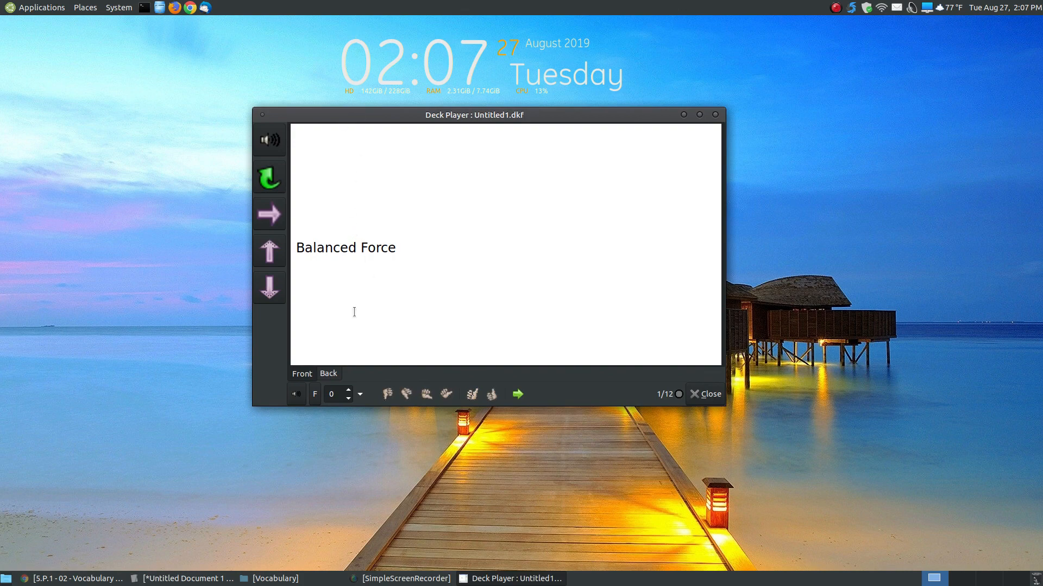
click(329, 378)
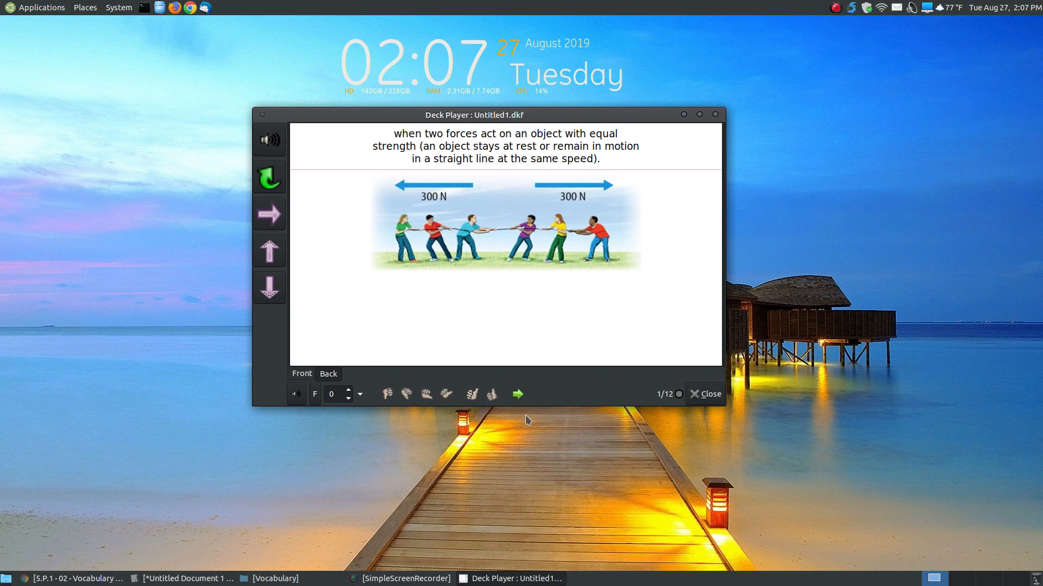
click(517, 394)
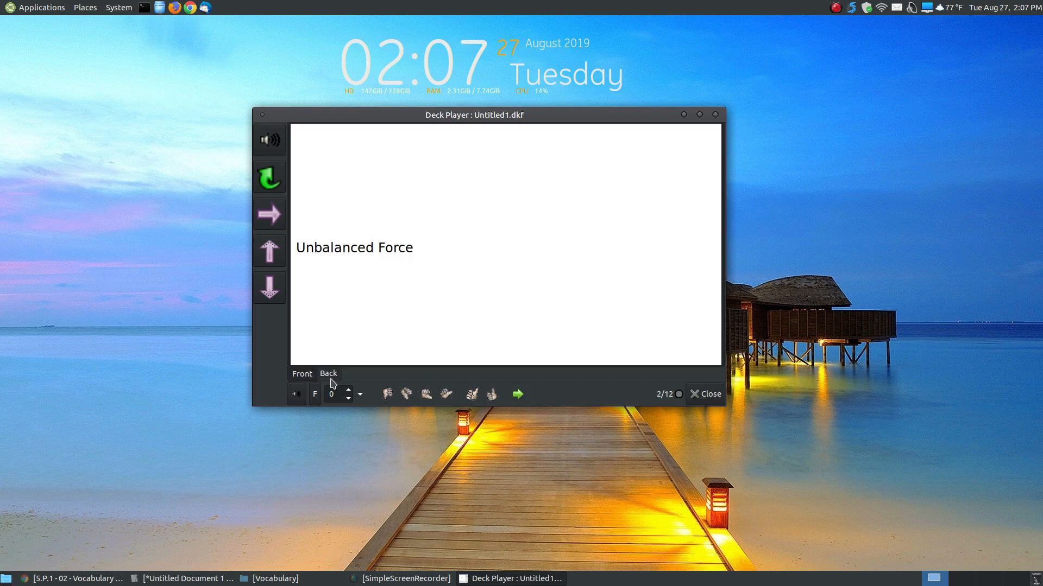
click(328, 375)
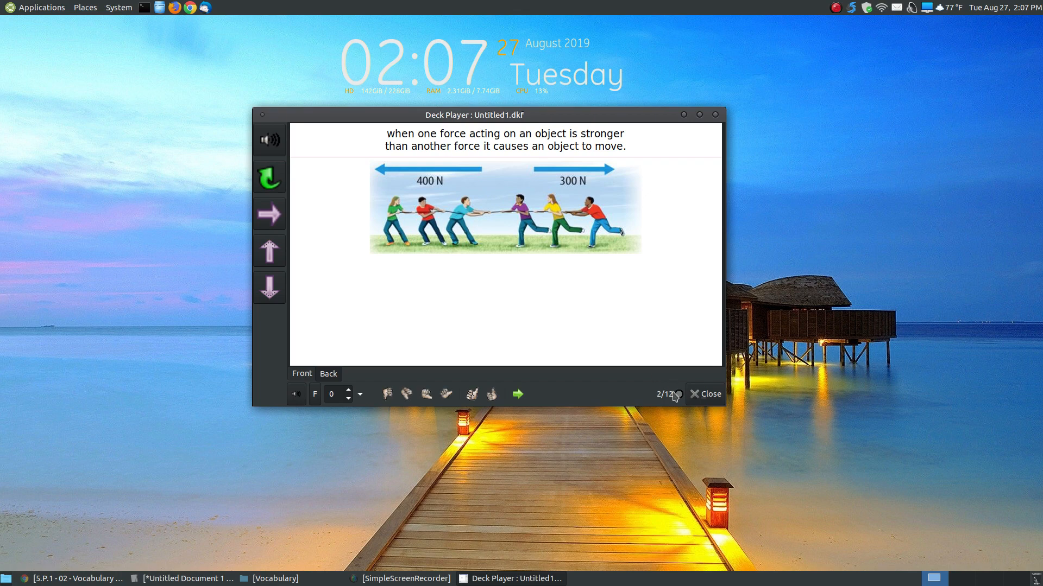
click(518, 394)
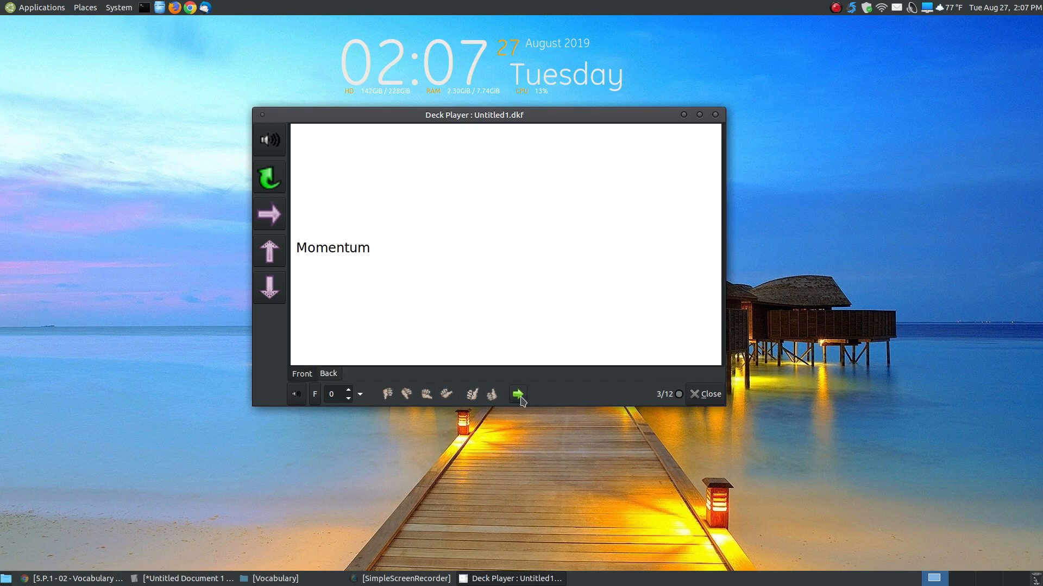
click(331, 375)
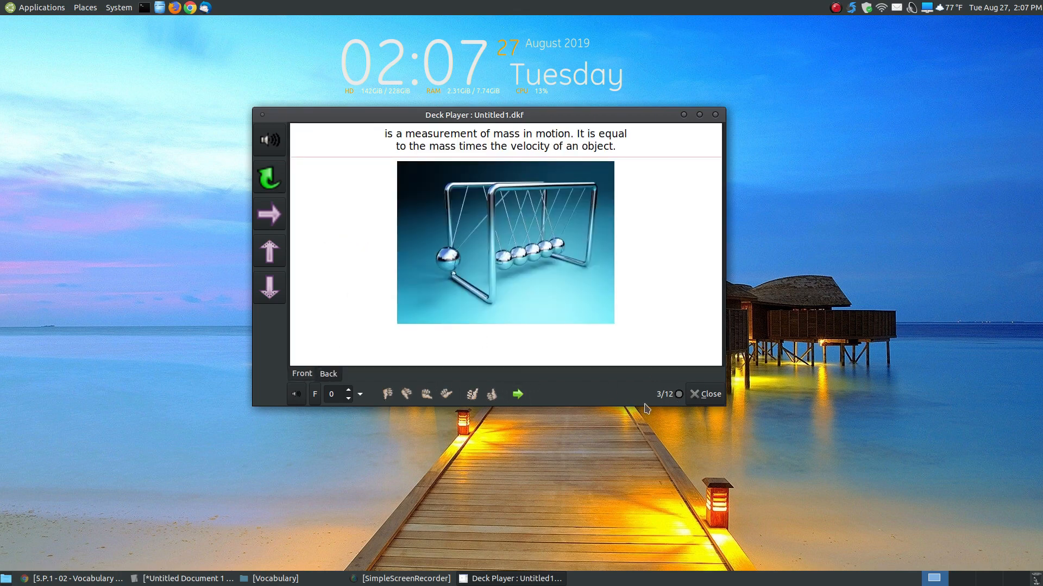
click(517, 394)
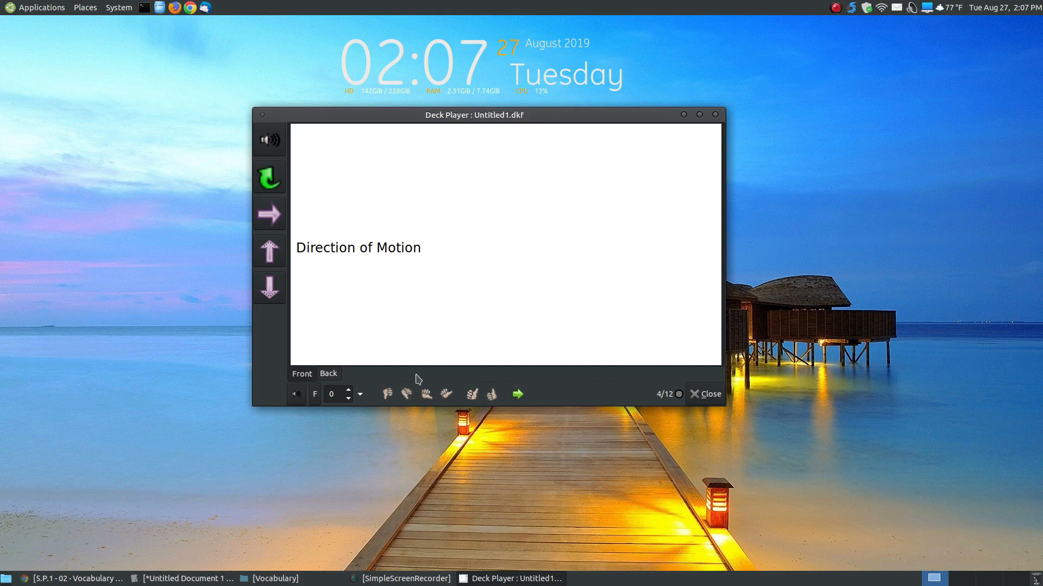
click(331, 375)
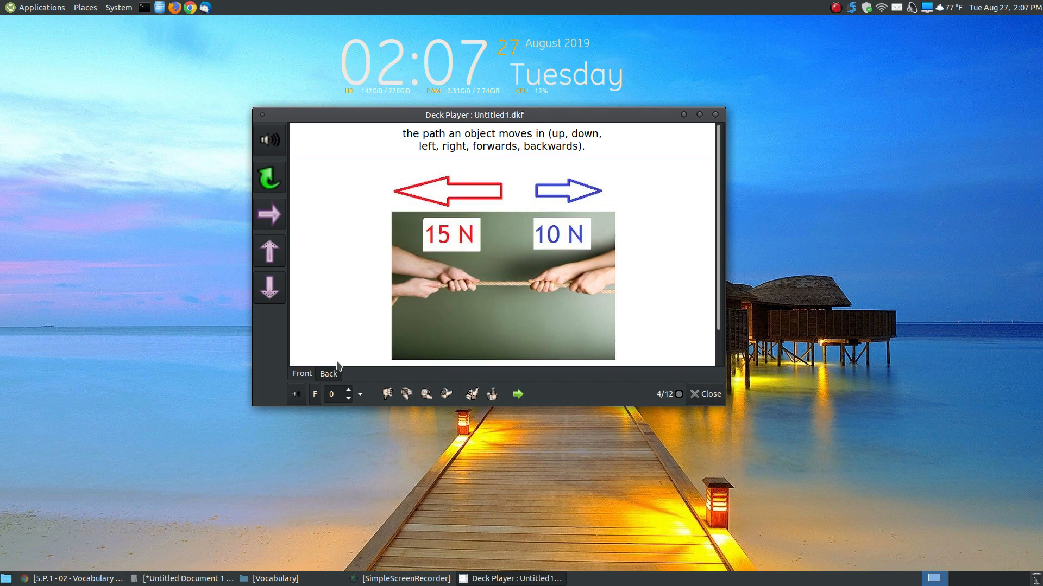
click(303, 377)
click(522, 398)
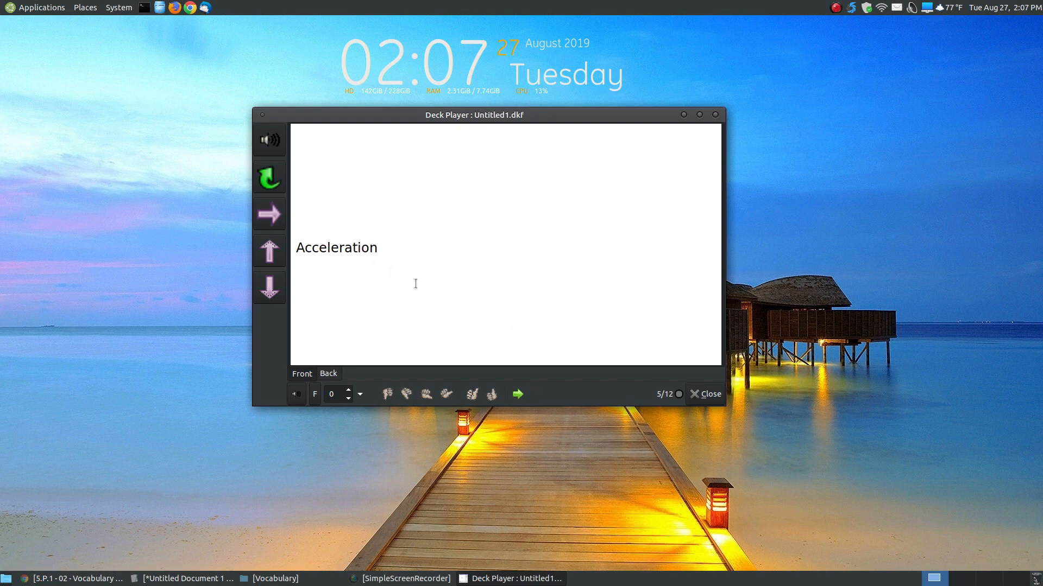
Step: Open the deck for editing from the Deck Player and select the Balanced Force card
click(360, 394)
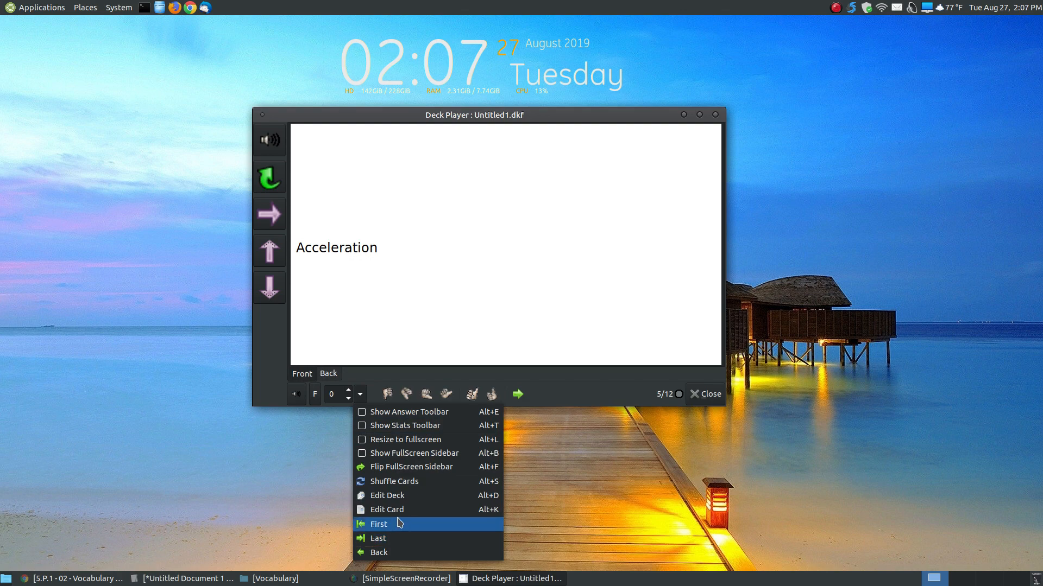
click(399, 496)
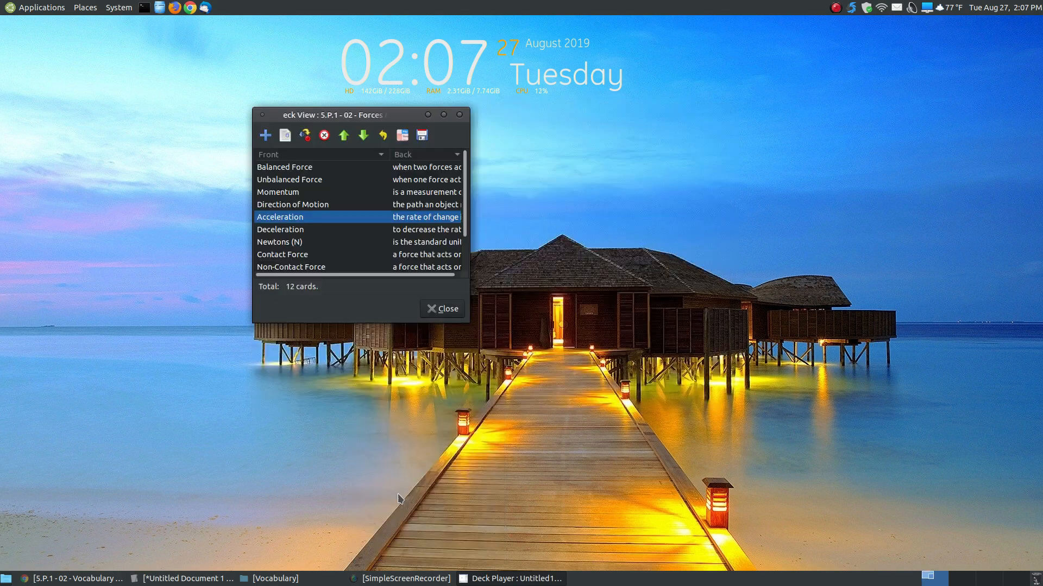
drag(359, 115, 485, 149)
click(435, 204)
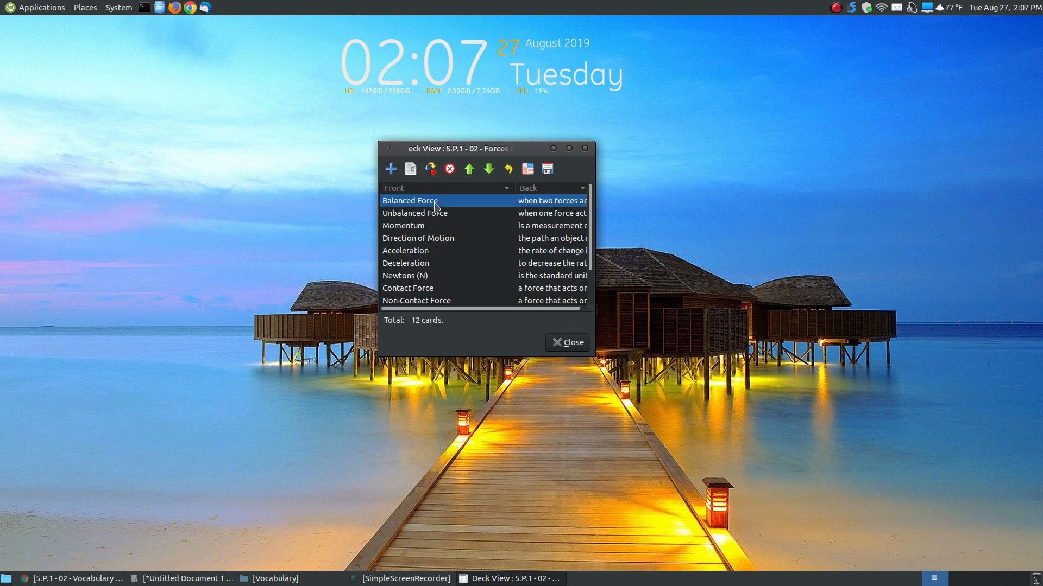
Step: Examine the deck preferences for picture paths, fonts, colors and text alignment, and leave them without applying changes
click(527, 170)
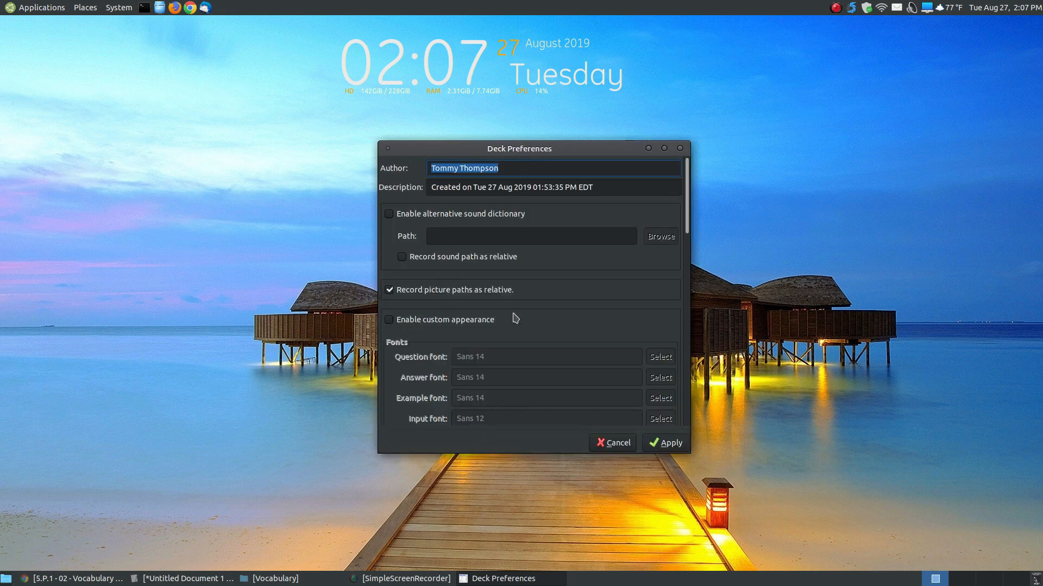
scroll(500, 304, down, 3)
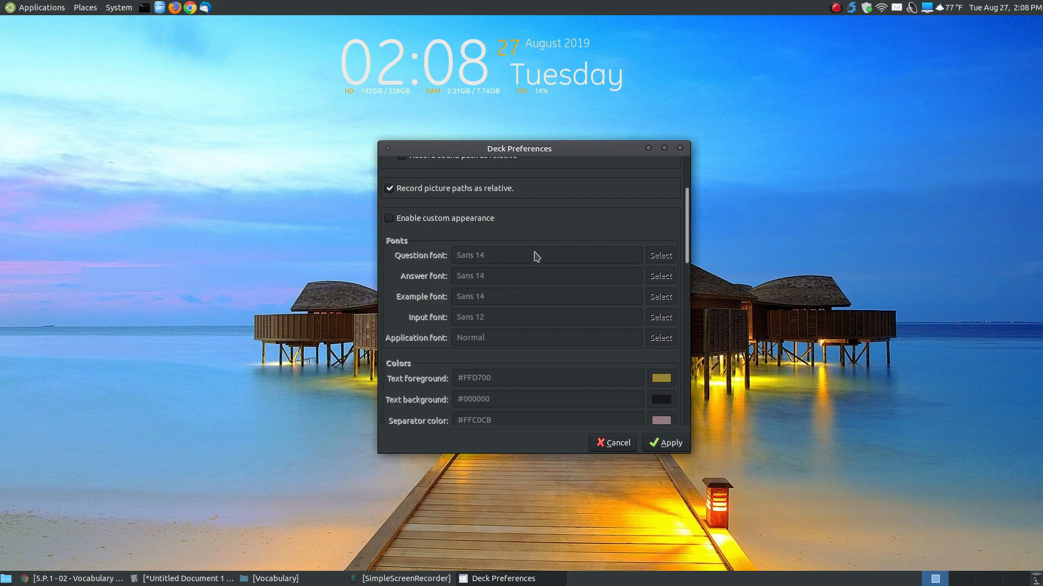
scroll(637, 321, down, 3)
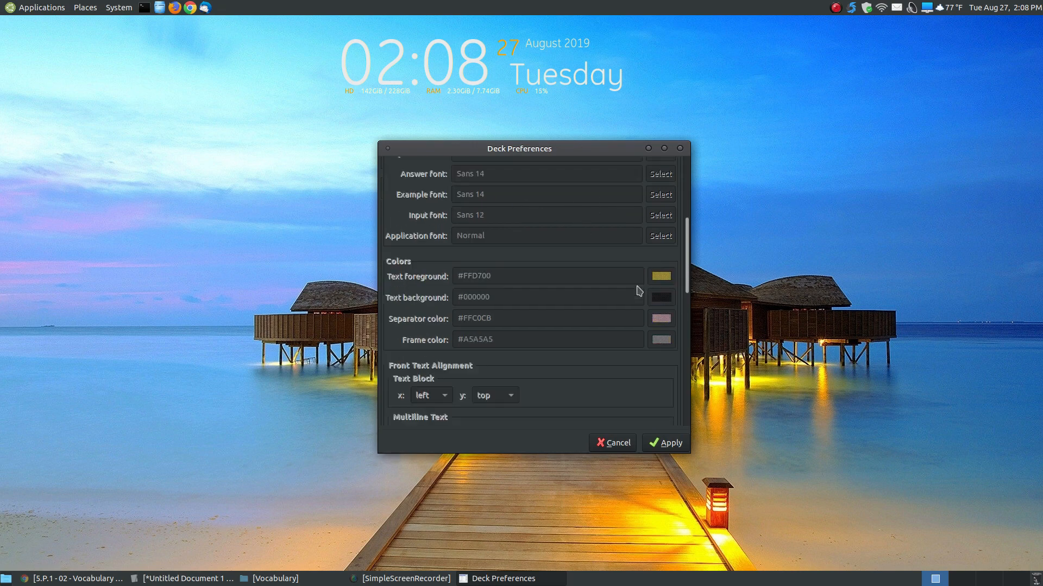
scroll(637, 325, down, 4)
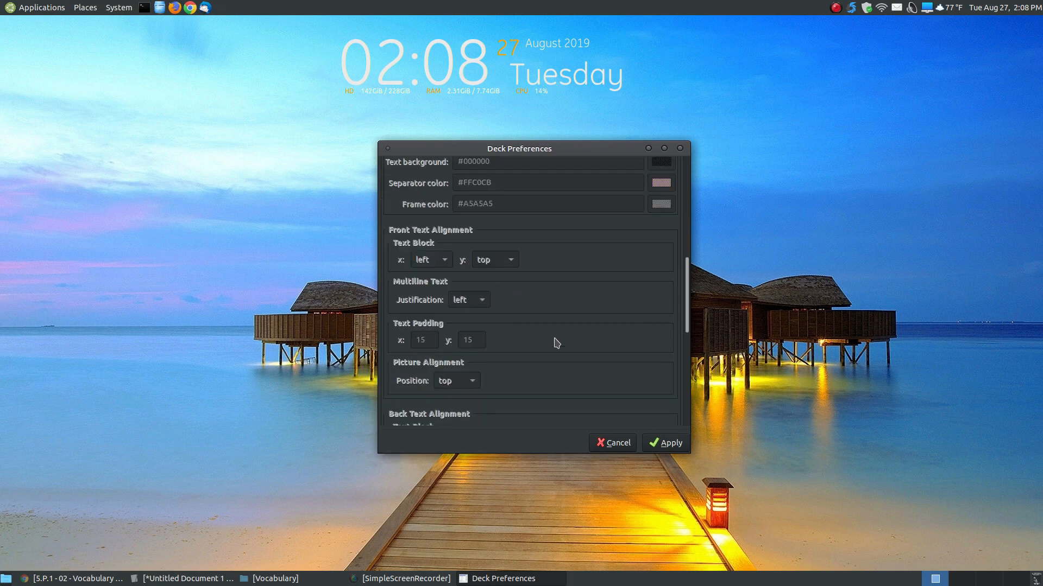
scroll(557, 342, down, 4)
scroll(560, 312, down, 5)
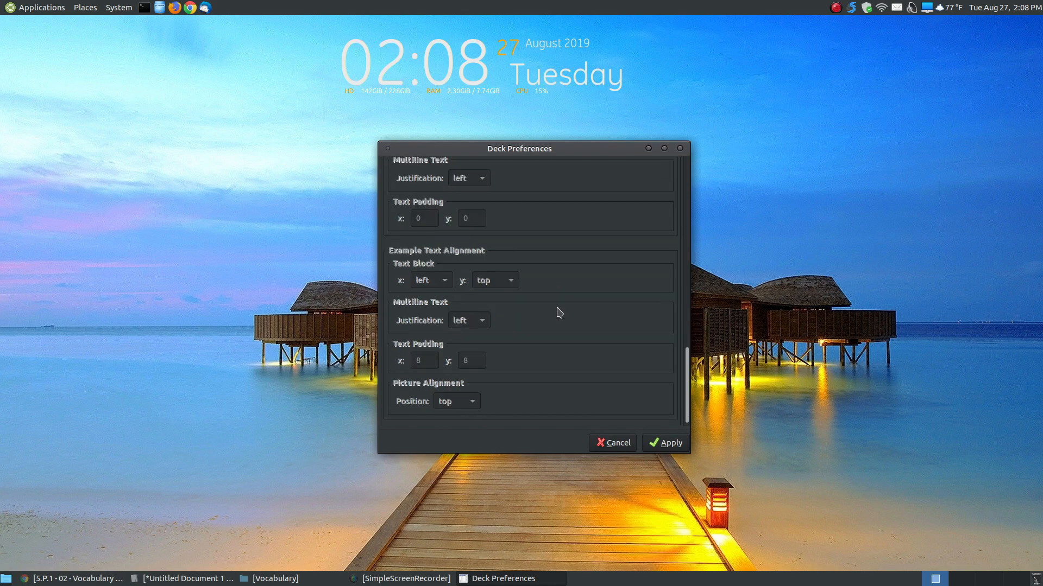
click(610, 441)
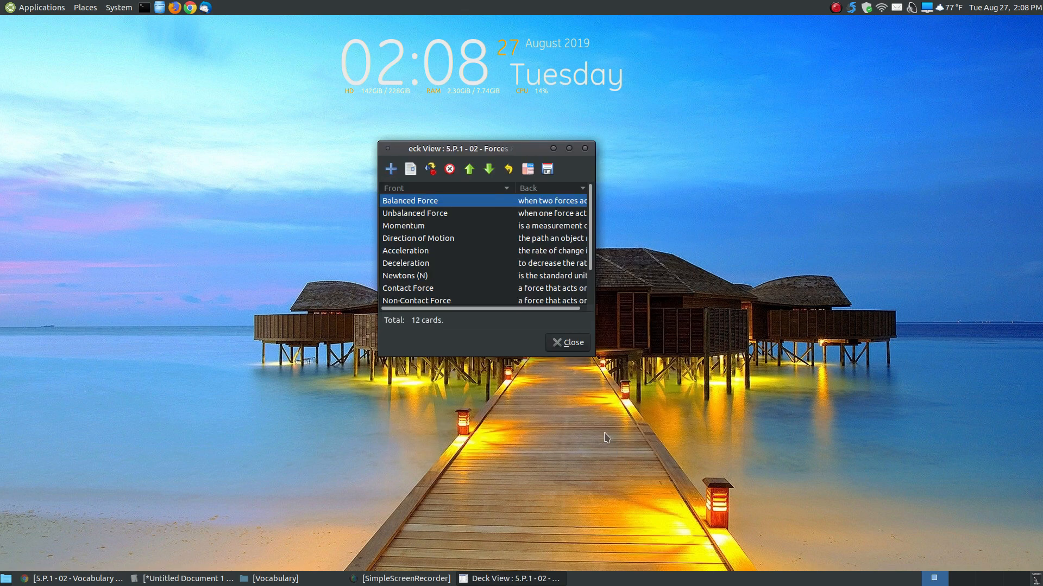
Step: Make the front text of the Balanced Force card bold and big, save the card, and close the deck view
double_click(436, 201)
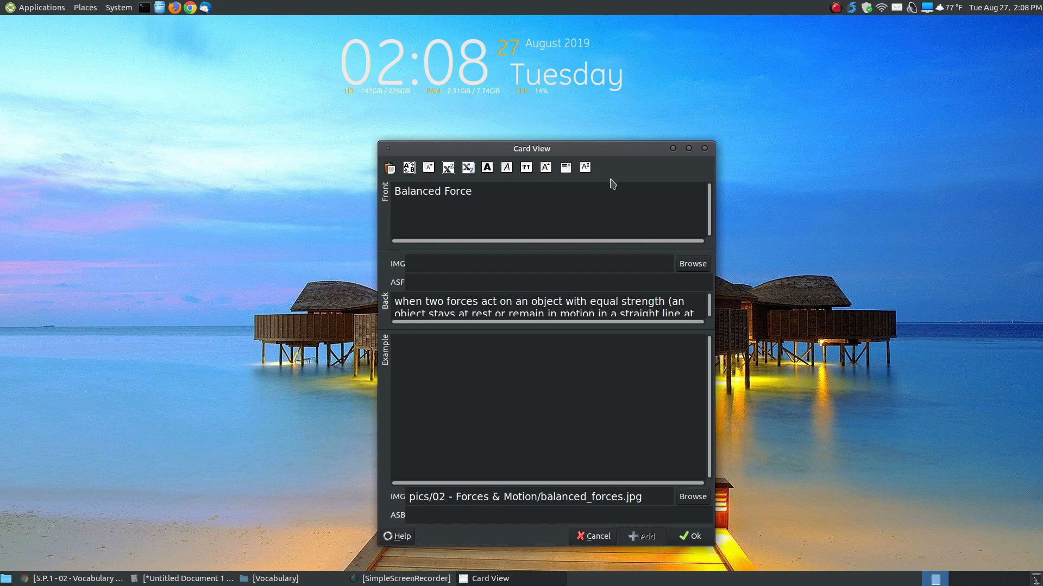
drag(597, 154, 557, 123)
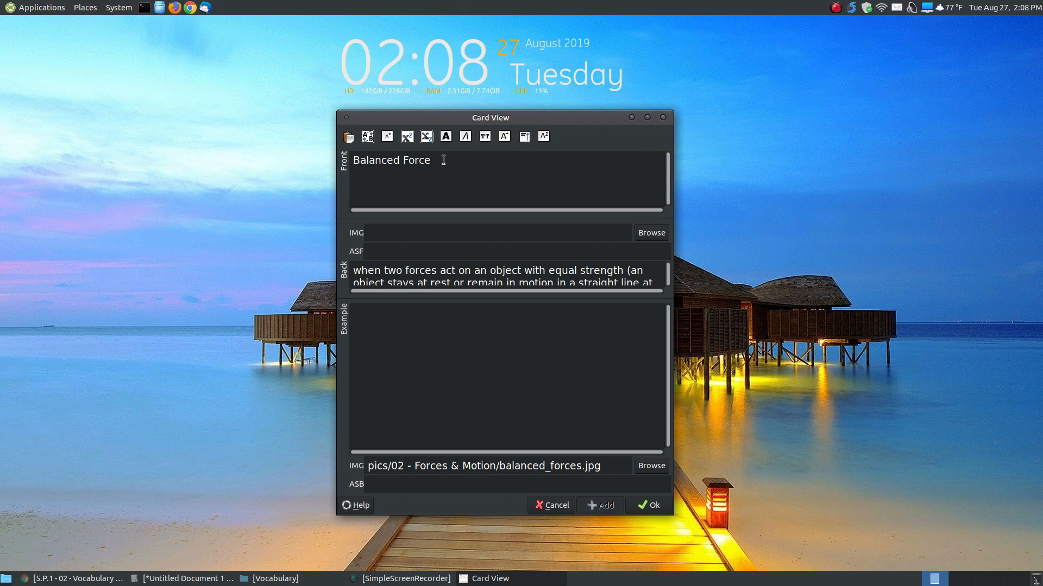
drag(444, 159, 341, 159)
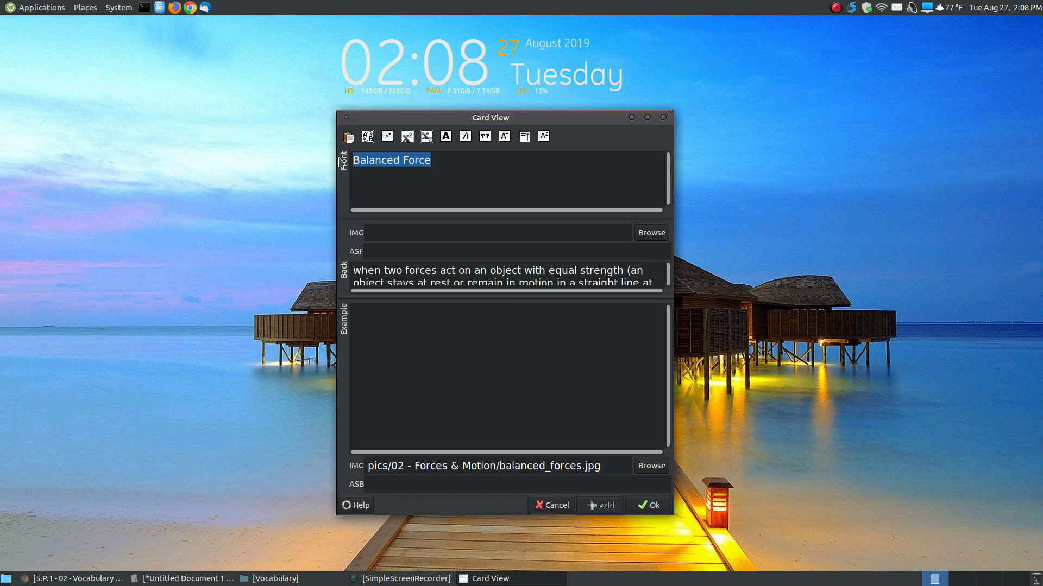
click(448, 138)
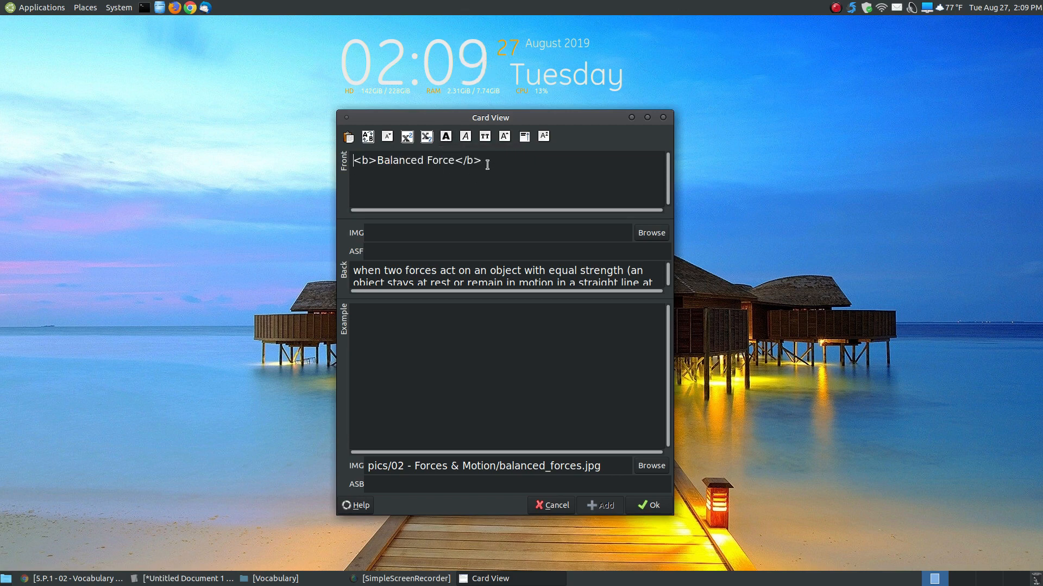
drag(486, 163, 350, 164)
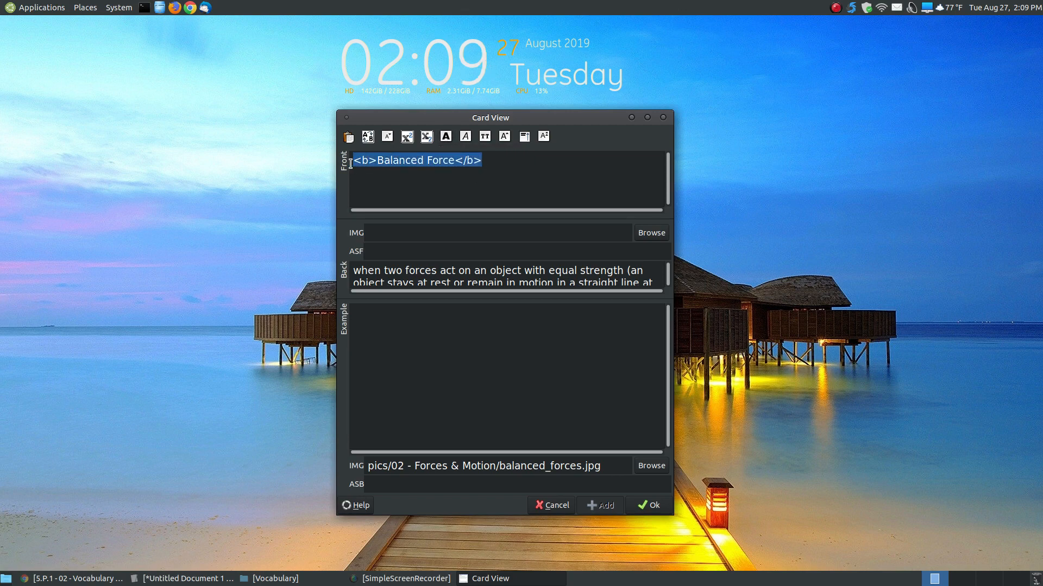
click(507, 144)
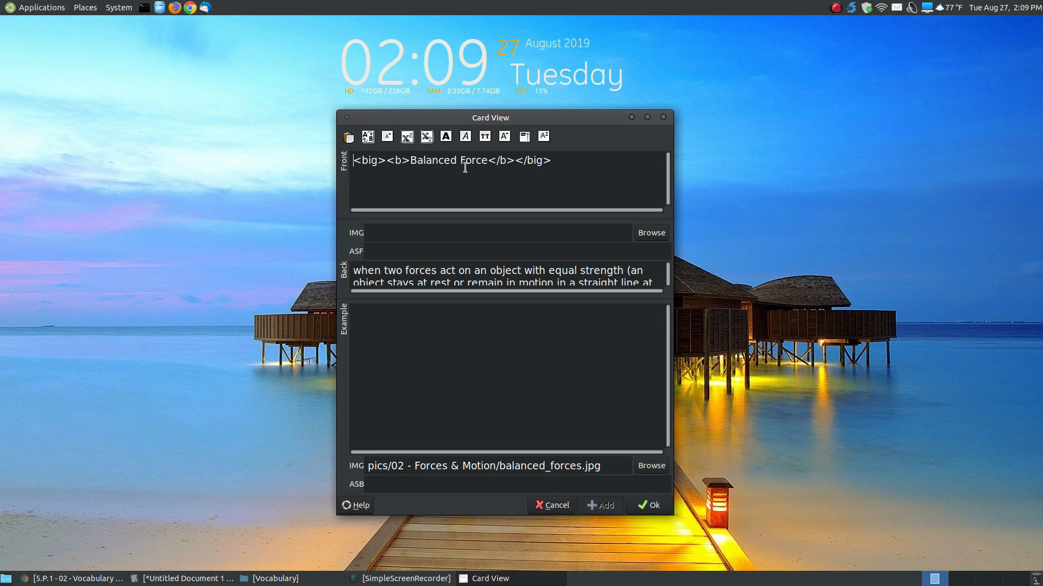
click(642, 509)
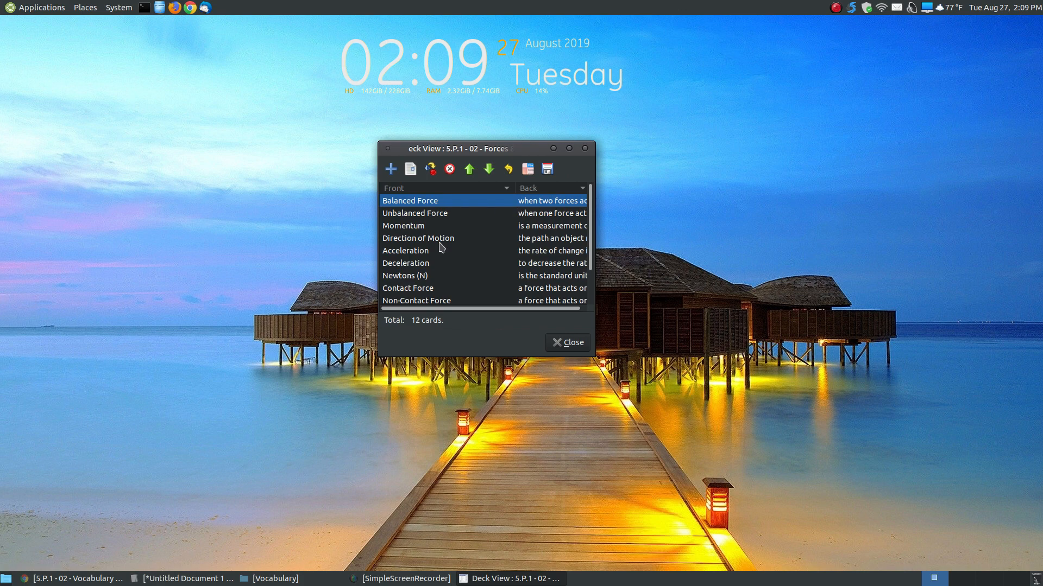
click(565, 342)
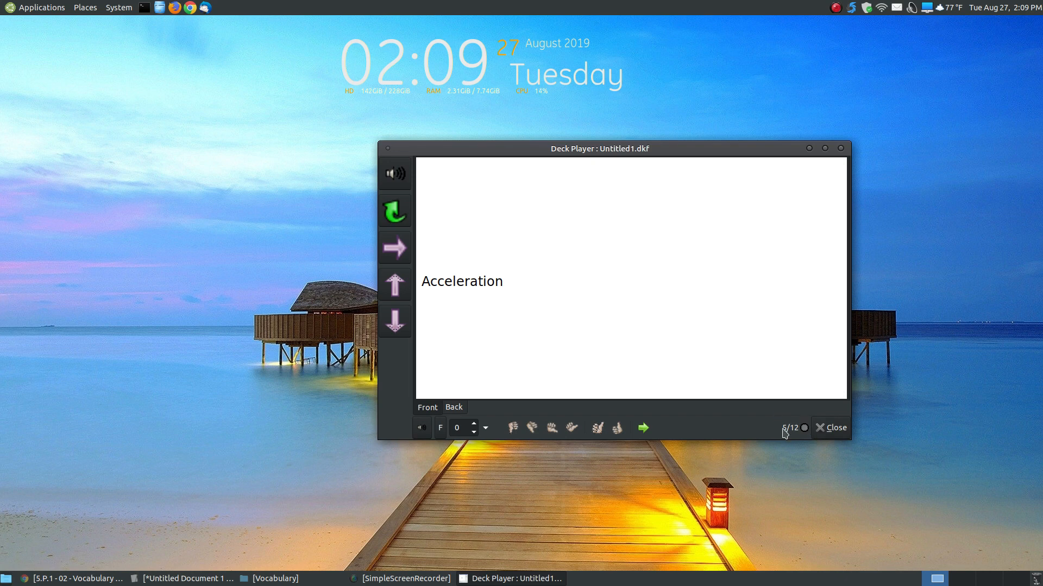
Step: Go back to the first card in the Deck Player and compare the Balanced Force front with the Unbalanced Force front
key(Up)
key(Up)
key(Up)
key(Up)
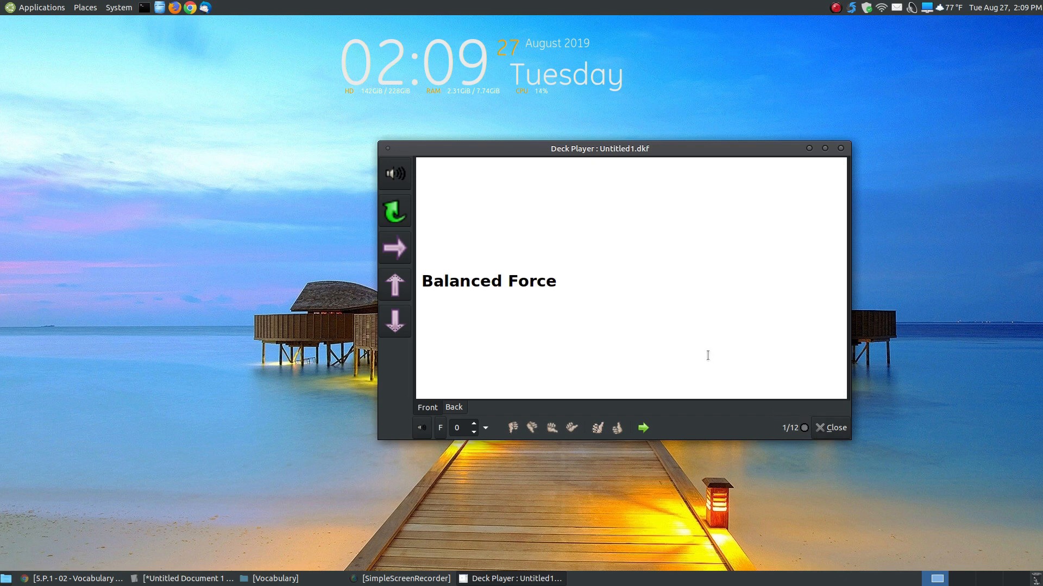
drag(653, 152, 571, 147)
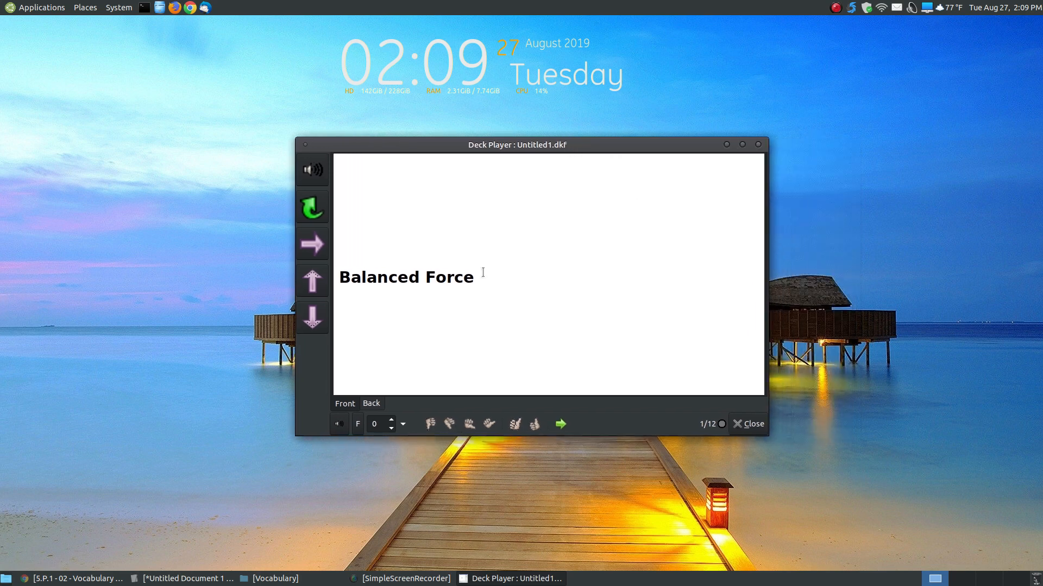
click(560, 424)
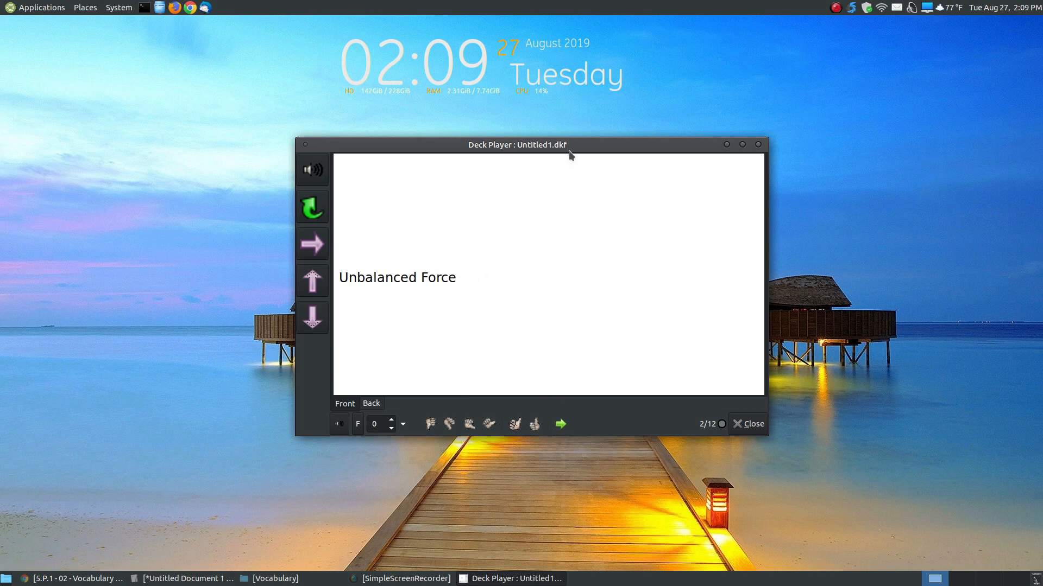
drag(570, 144, 521, 142)
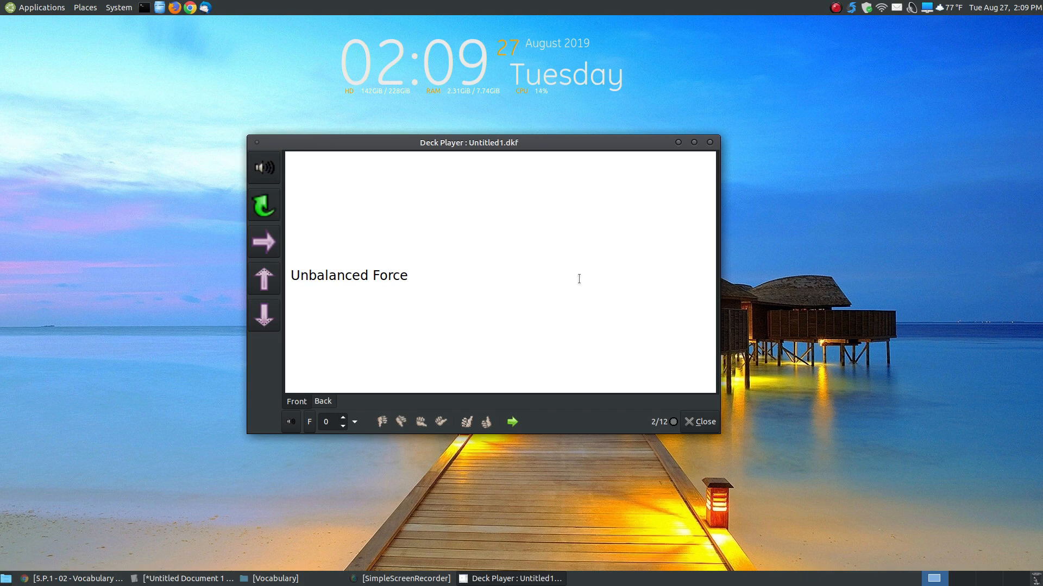
key(Left)
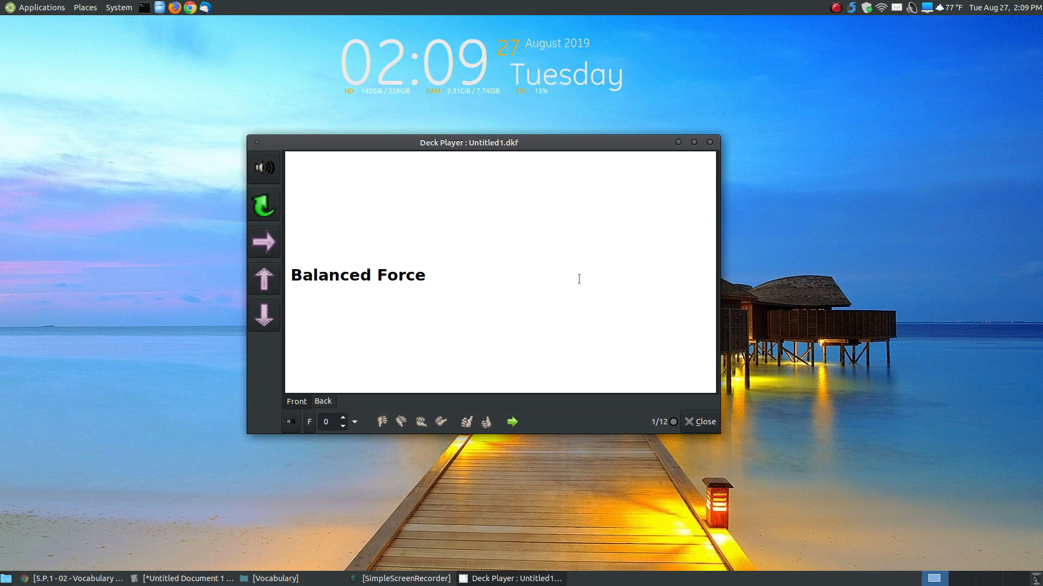